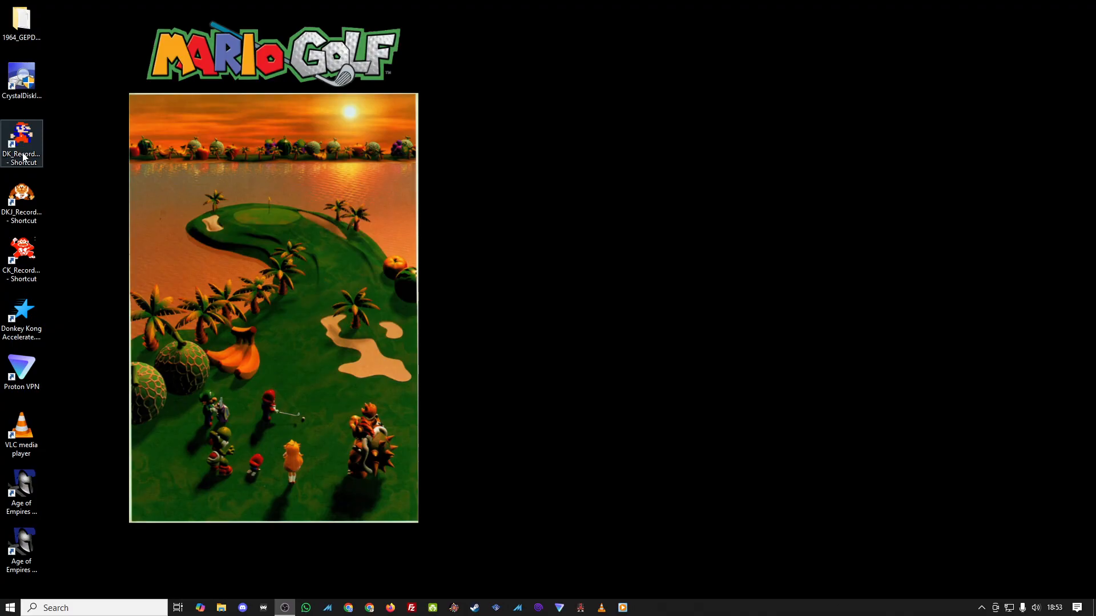
# Step: Launch the DK_Record desktop shortcut to start a Donkey Kong recording in MAME, then quit the emulator
pyautogui.doubleClick(23, 149)
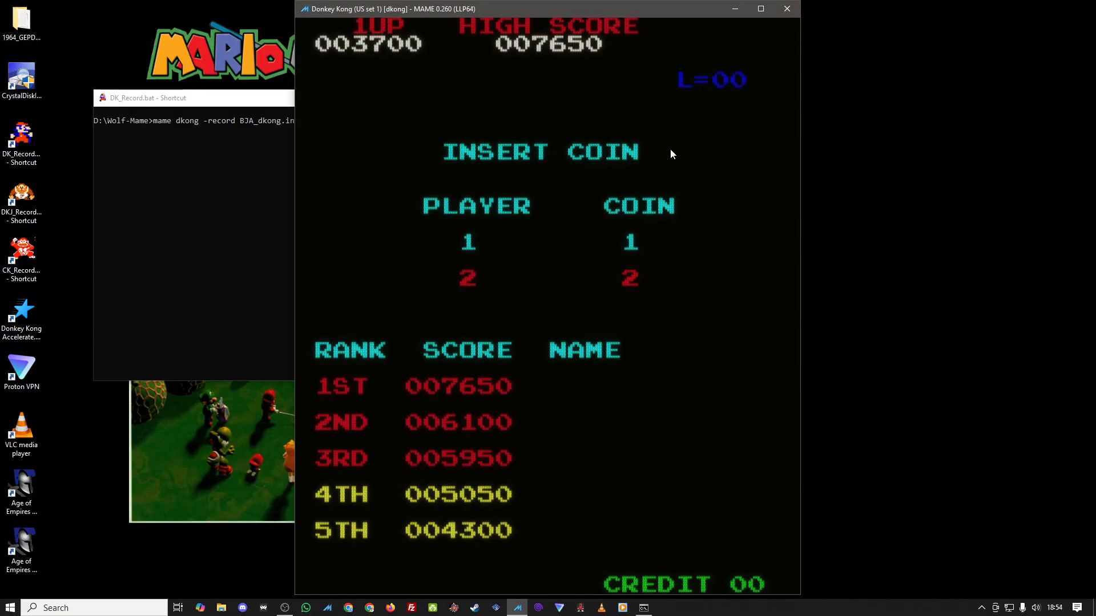
pyautogui.press('Escape')
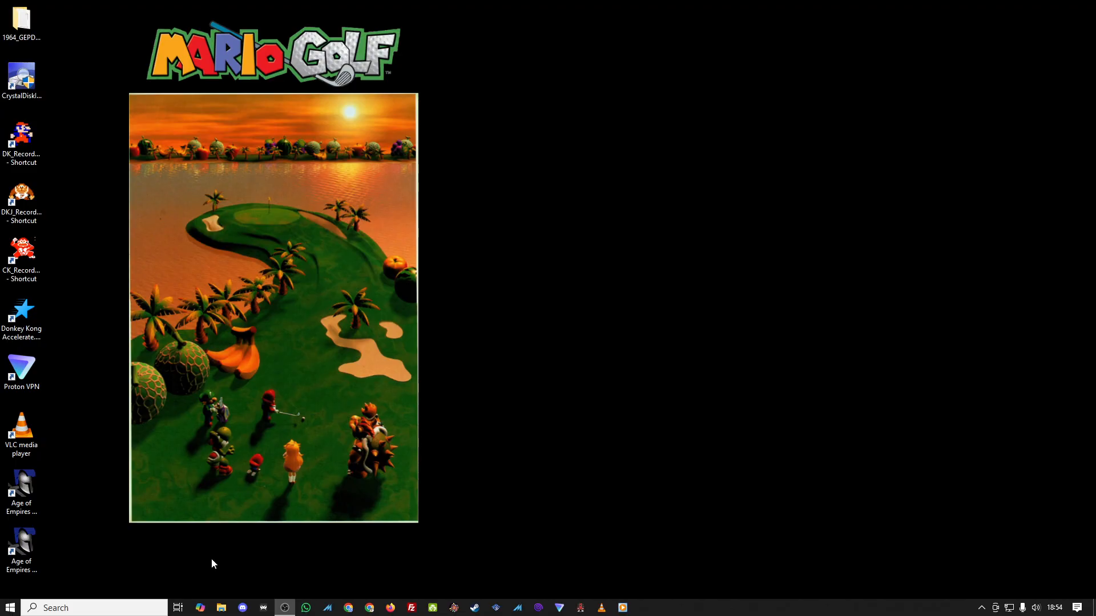
# Step: Open File Explorer, navigate to the Wolf-Mame folder on Backup (D:), and maximize the window
pyautogui.click(222, 608)
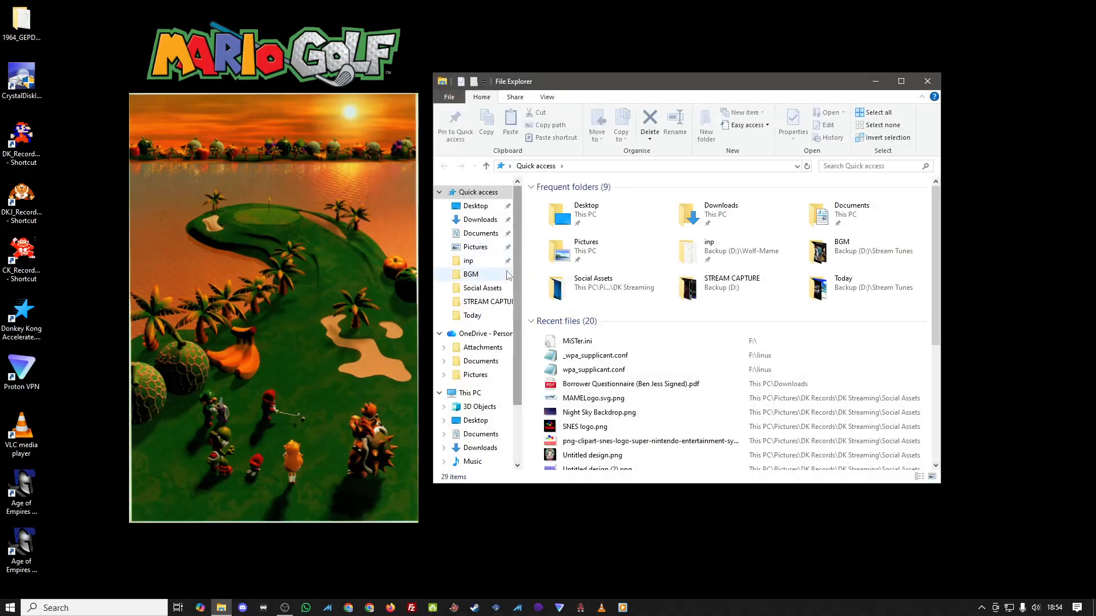
pyautogui.scroll(-3, 479, 354)
pyautogui.click(482, 438)
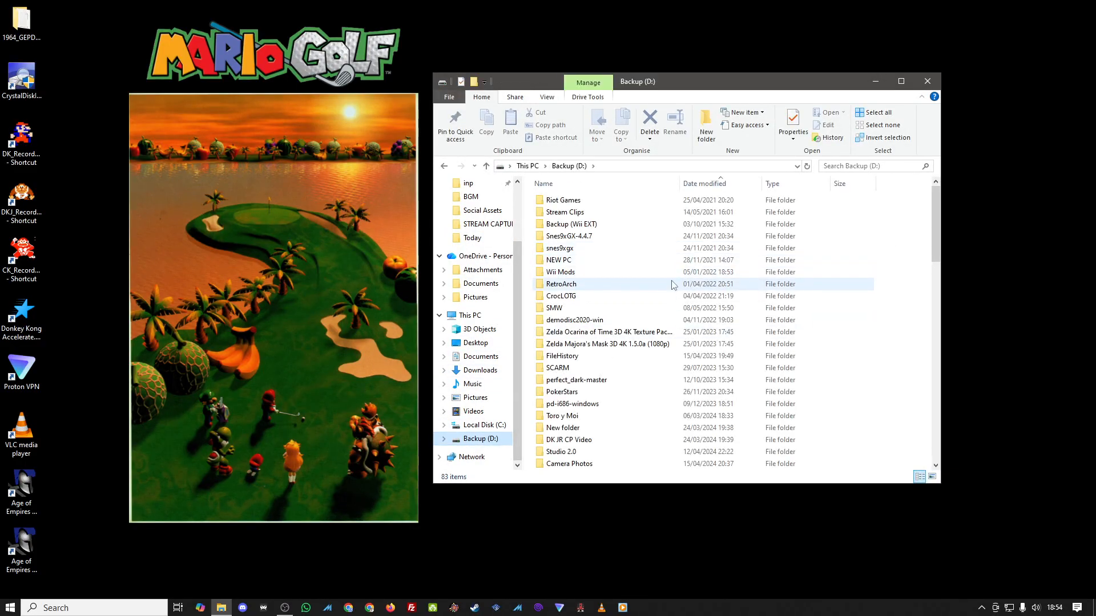
pyautogui.scroll(-5, 673, 285)
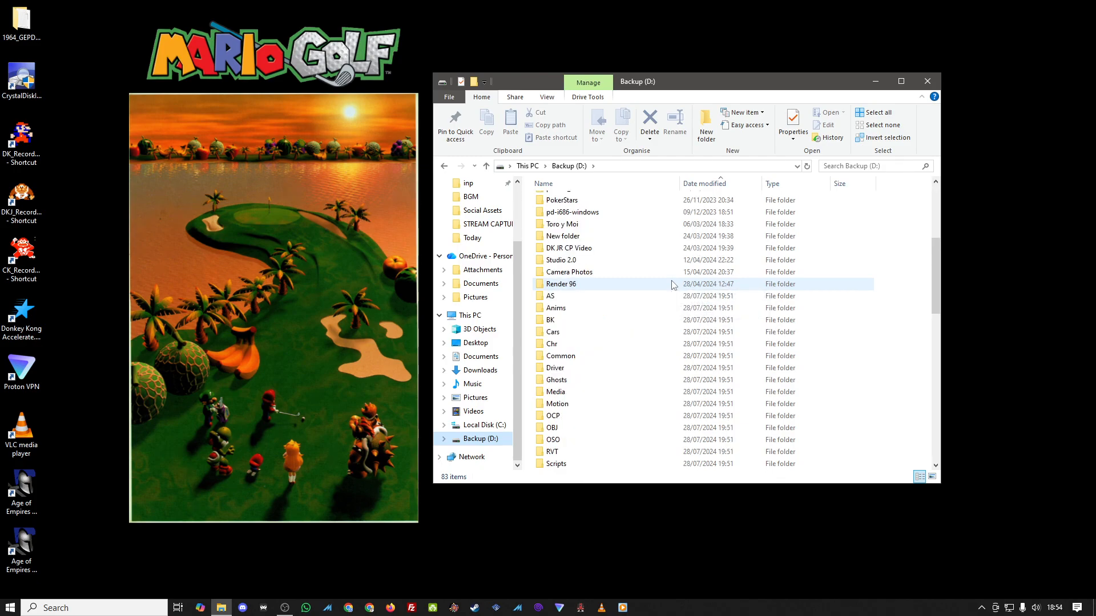
pyautogui.scroll(-10, 673, 285)
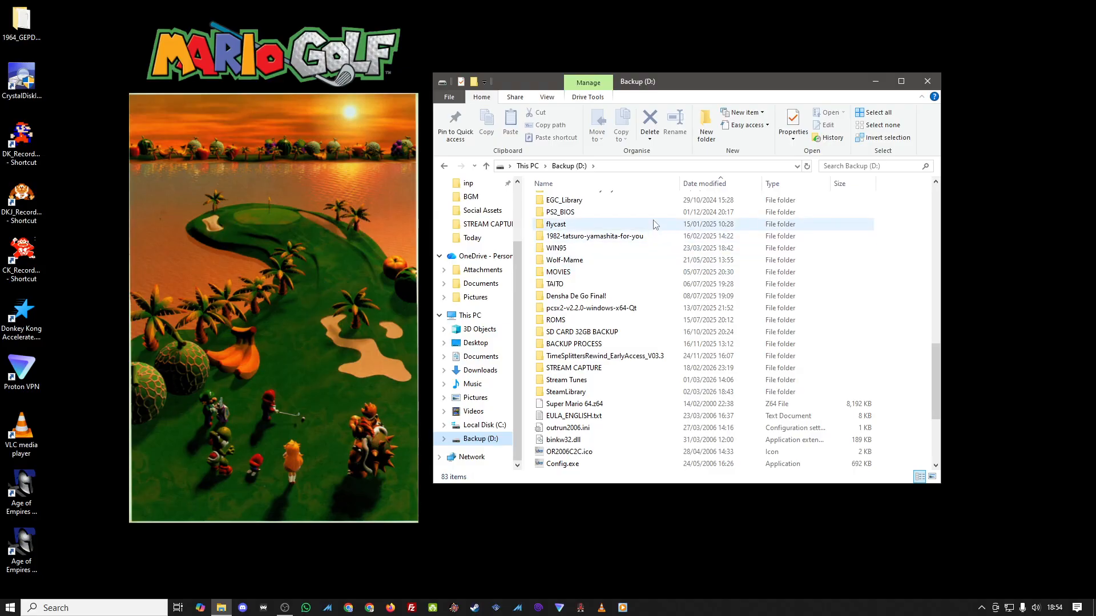
pyautogui.doubleClick(648, 260)
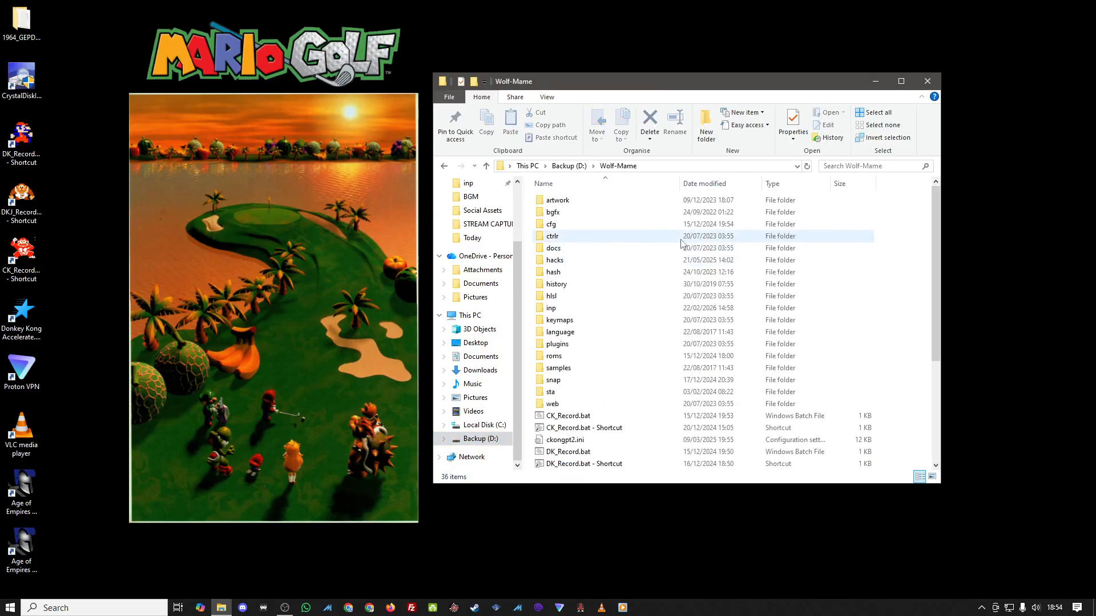
pyautogui.click(907, 81)
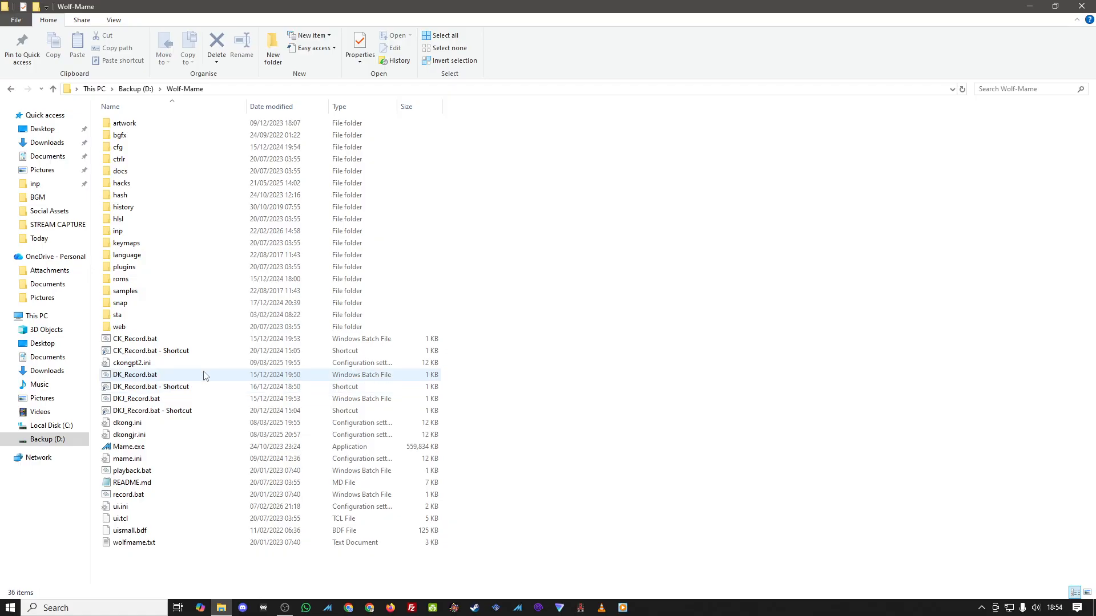
# Step: Create a New Text Document in the Wolf-Mame folder and briefly open it in Notepad
pyautogui.moveTo(204, 375)
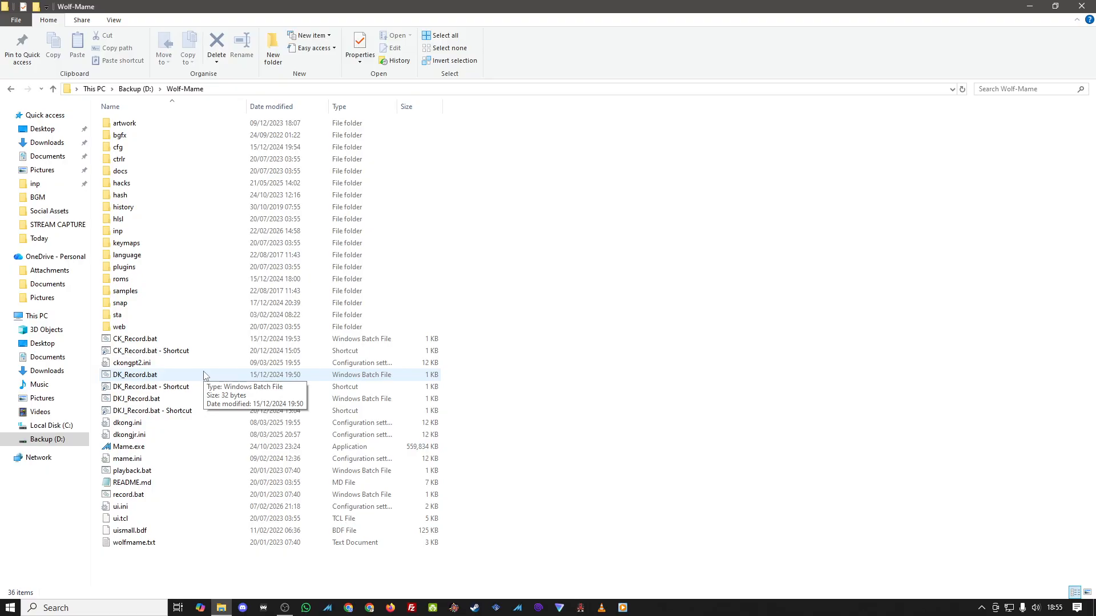
pyautogui.rightClick(726, 269)
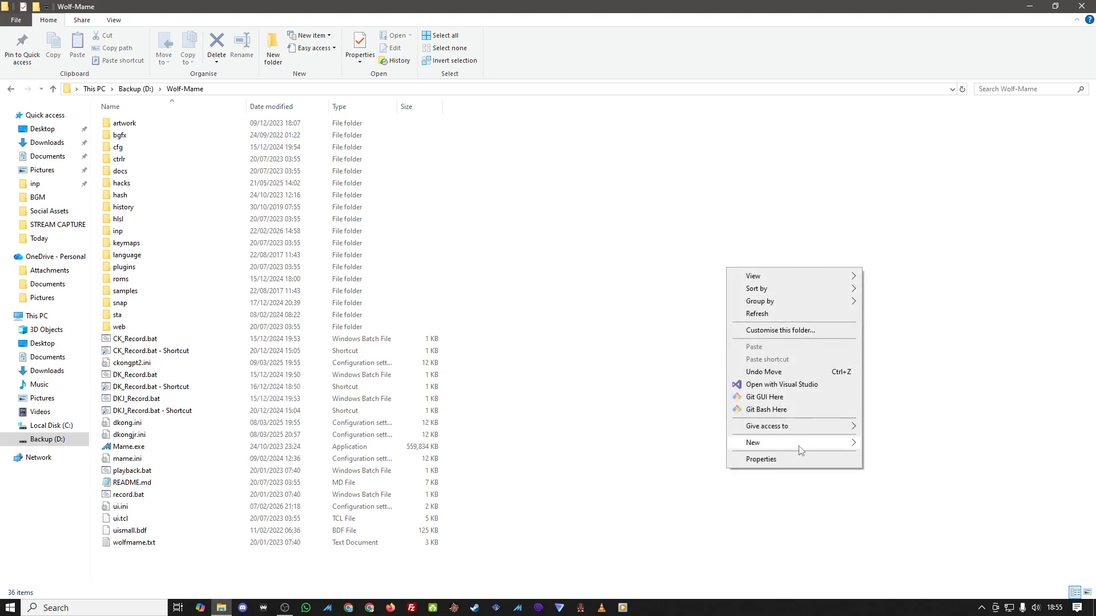
pyautogui.moveTo(801, 446)
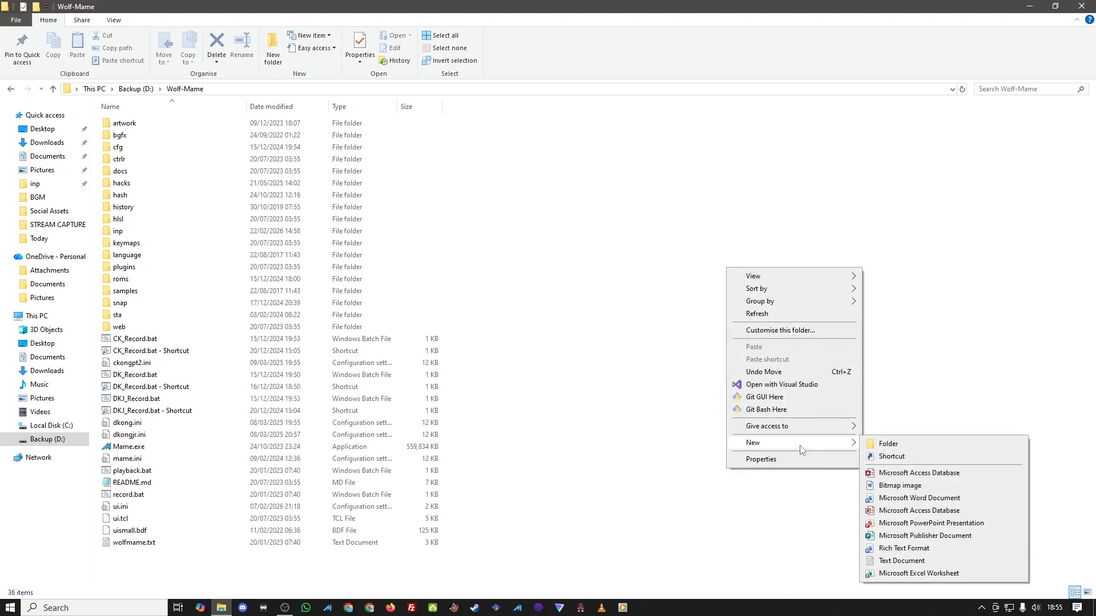
pyautogui.click(919, 565)
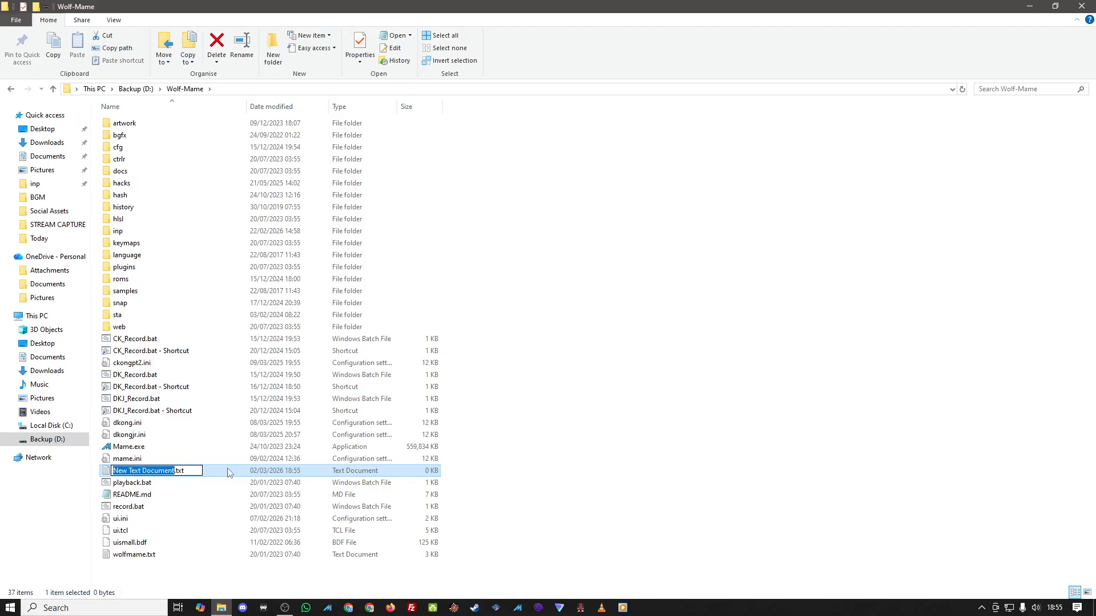
pyautogui.click(661, 472)
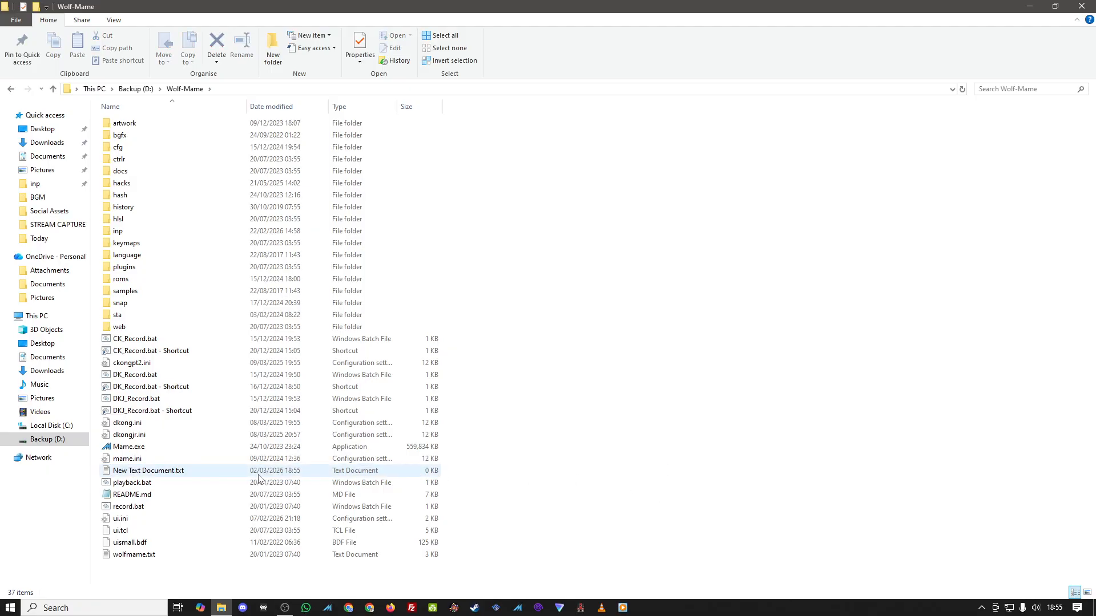
pyautogui.doubleClick(203, 474)
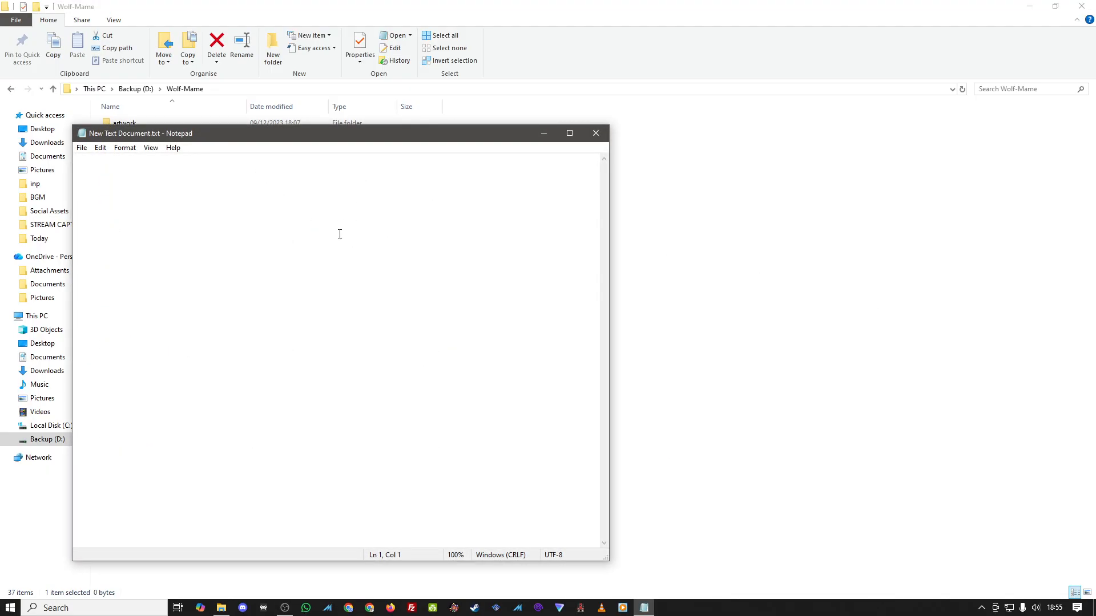
pyautogui.click(595, 142)
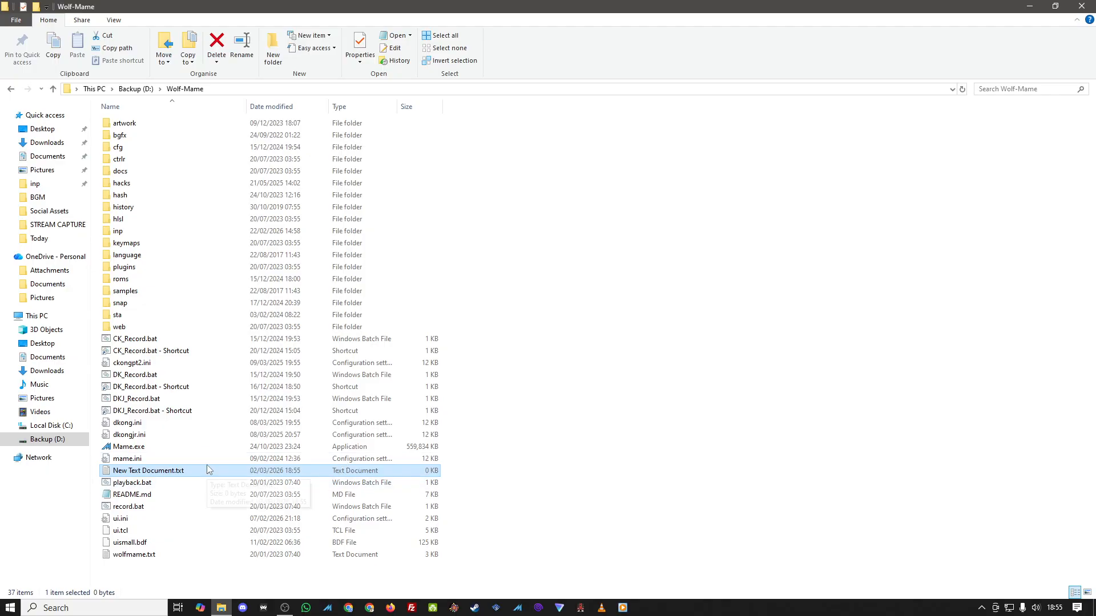
# Step: Open DK_Record.bat for editing in Notepad and move the Notepad window aside
pyautogui.click(217, 379)
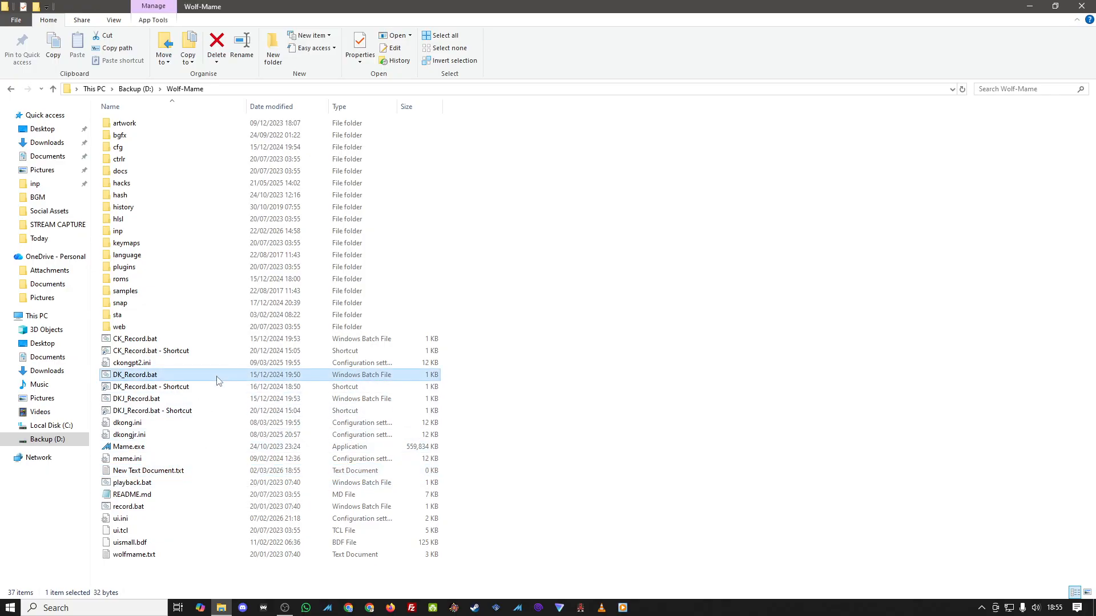
pyautogui.rightClick(217, 379)
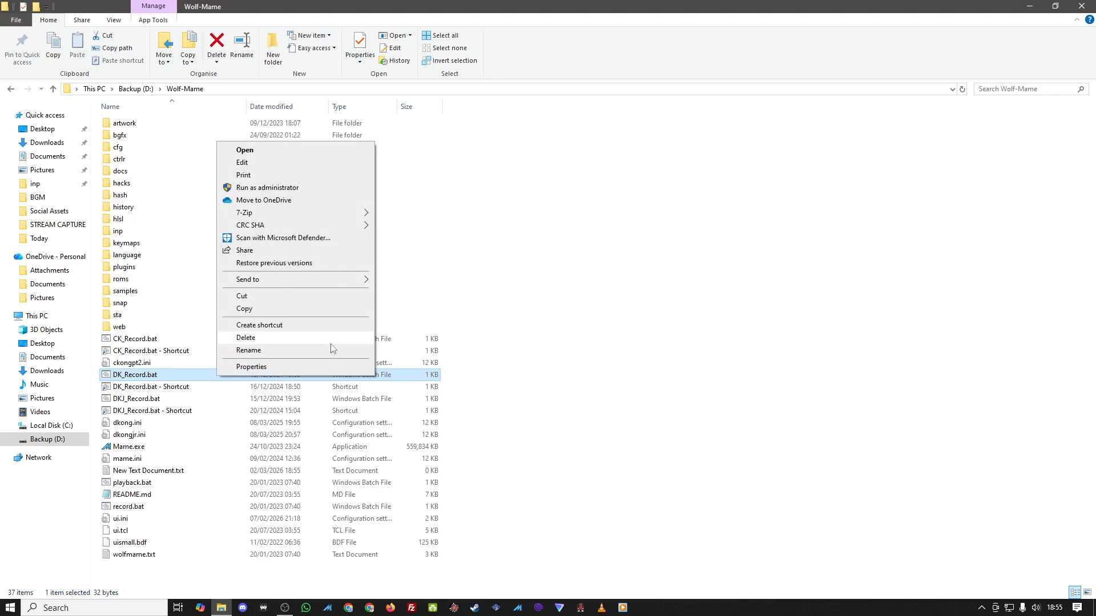
pyautogui.click(337, 163)
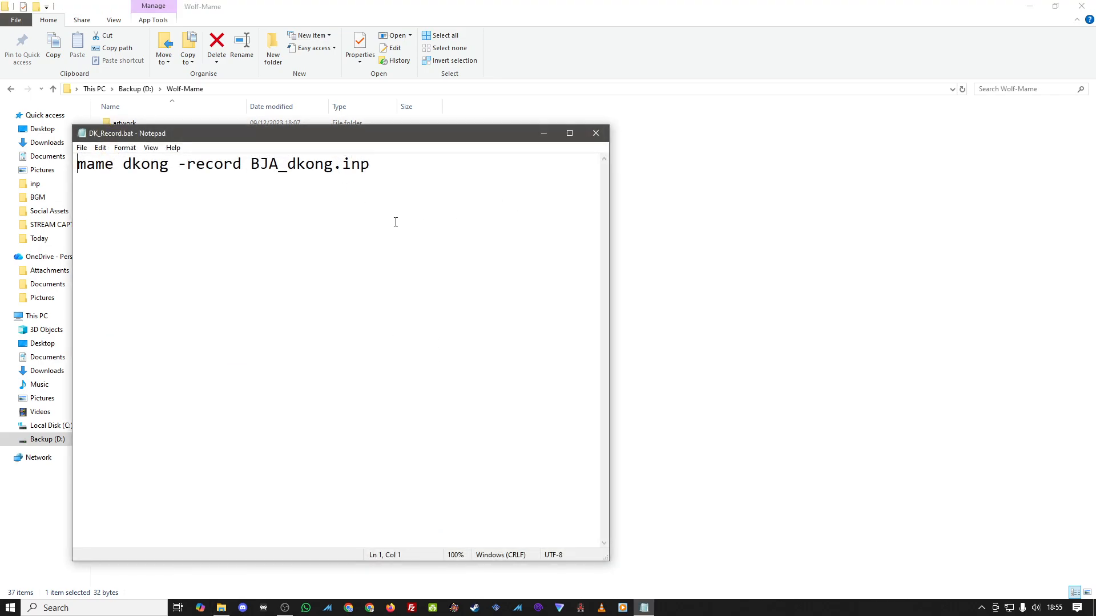
pyautogui.click(145, 215)
pyautogui.click(418, 157)
pyautogui.moveTo(384, 138); pyautogui.dragTo(830, 137)
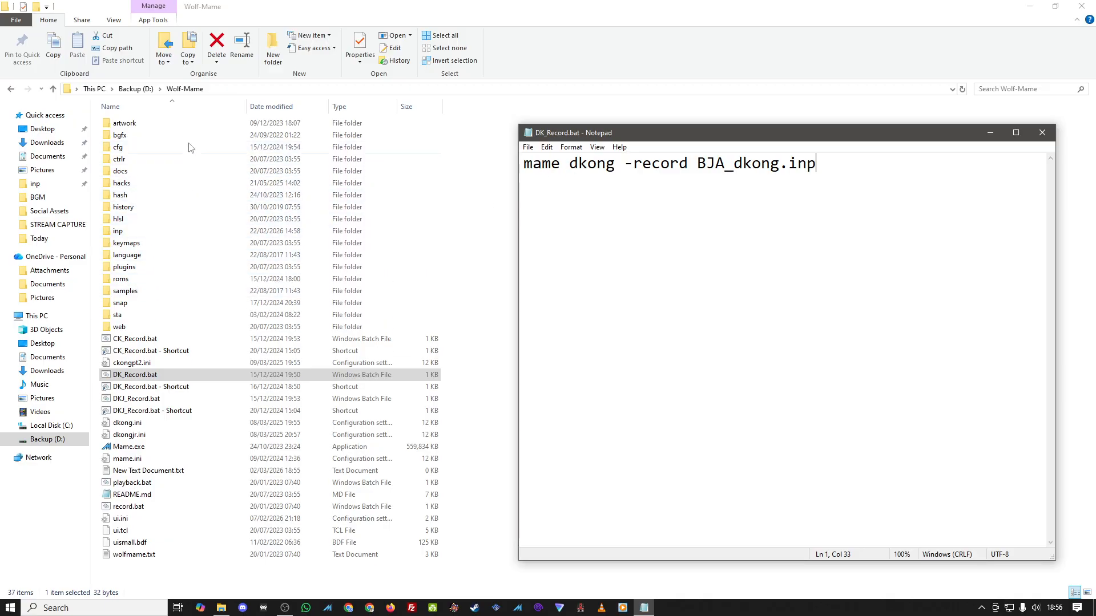
# Step: Browse the roms folder, return to Wolf-Mame, and switch back to the Notepad window
pyautogui.doubleClick(192, 282)
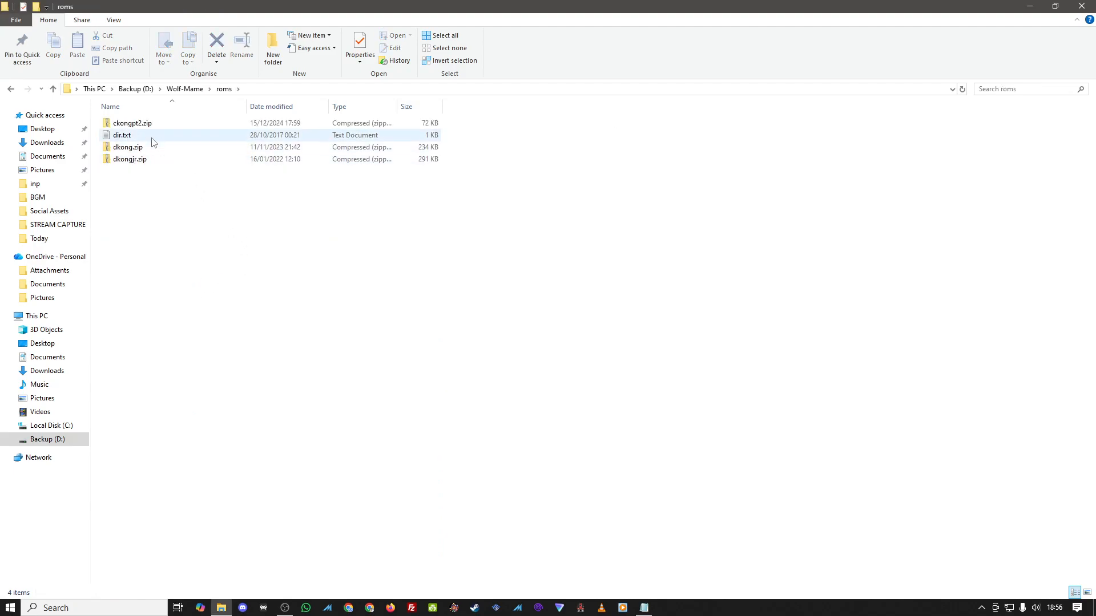
pyautogui.click(10, 89)
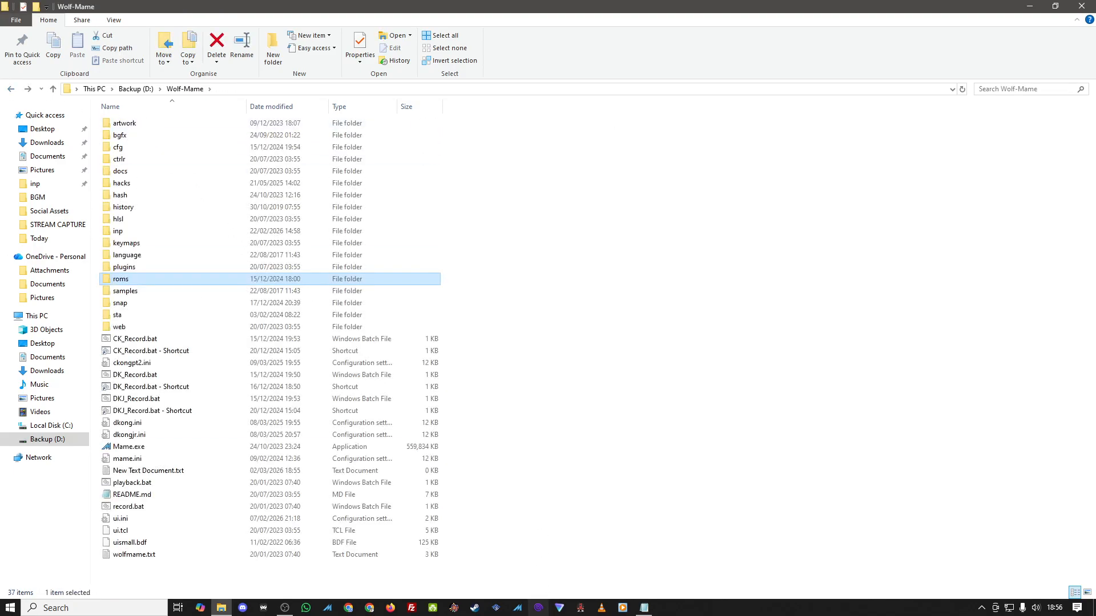
pyautogui.click(645, 608)
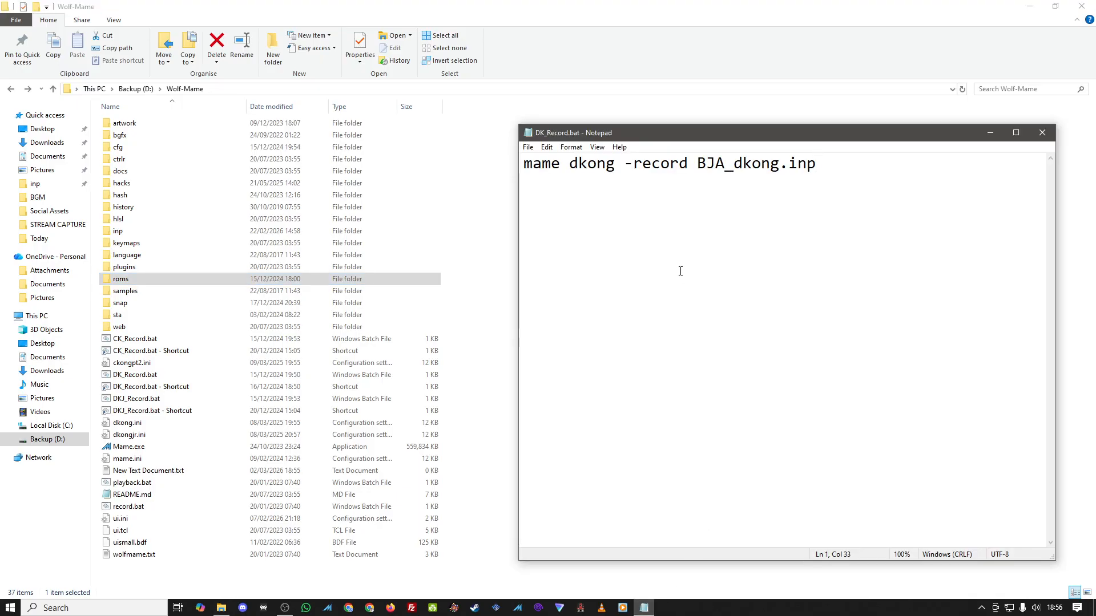
# Step: Examine the recording command in DK_Record.bat, highlighting the BJA_dkong.inp output file name, then close Notepad
pyautogui.click(625, 166)
pyautogui.press('Right')
pyautogui.press('Right')
pyautogui.press('Right')
pyautogui.press('Right')
pyautogui.press('Right')
pyautogui.press('Right')
pyautogui.press('Right')
pyautogui.press('Right')
pyautogui.press('Left')
pyautogui.press('Right')
pyautogui.press('Right')
pyautogui.press('Right')
pyautogui.press('Right')
pyautogui.press('Right')
pyautogui.press('Right')
pyautogui.press('Right')
pyautogui.press('Right')
pyautogui.press('Right')
pyautogui.press('Right')
pyautogui.press('Right')
pyautogui.press('Left')
pyautogui.press('Left')
pyautogui.press('Left')
pyautogui.press('Left')
pyautogui.press('Left')
pyautogui.press('Left')
pyautogui.press('Left')
pyautogui.press('Left')
pyautogui.press('Left')
pyautogui.press('Left')
pyautogui.press('Left')
pyautogui.press('Left')
pyautogui.press('Left')
pyautogui.press('Right')
pyautogui.press('Right')
pyautogui.press('Right')
pyautogui.press('Right')
pyautogui.press('Right')
pyautogui.press('Right')
pyautogui.press('Right')
pyautogui.press('Right')
pyautogui.press('Right')
pyautogui.press('Right')
pyautogui.press('Right')
pyautogui.press('Right')
pyautogui.hotkey('shift', 'Left')
pyautogui.hotkey('shift', 'Left')
pyautogui.hotkey('shift', 'Left')
pyautogui.hotkey('shift', 'Left')
pyautogui.hotkey('shift', 'Left')
pyautogui.hotkey('shift', 'Left')
pyautogui.hotkey('shift', 'Left')
pyautogui.hotkey('shift', 'Left')
pyautogui.hotkey('shift', 'Left')
pyautogui.hotkey('shift', 'Left')
pyautogui.hotkey('shift', 'Left')
pyautogui.hotkey('shift', 'Left')
pyautogui.hotkey('shift', 'Left')
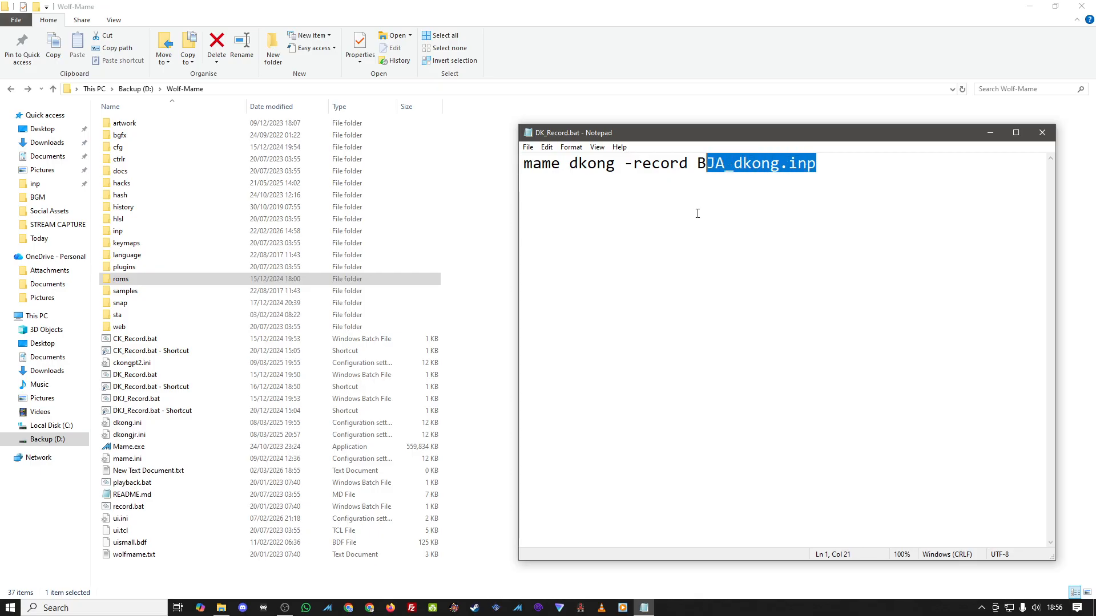
pyautogui.press('Right')
pyautogui.press('Left')
pyautogui.press('Left')
pyautogui.press('Left')
pyautogui.press('Left')
pyautogui.press('Left')
pyautogui.press('Left')
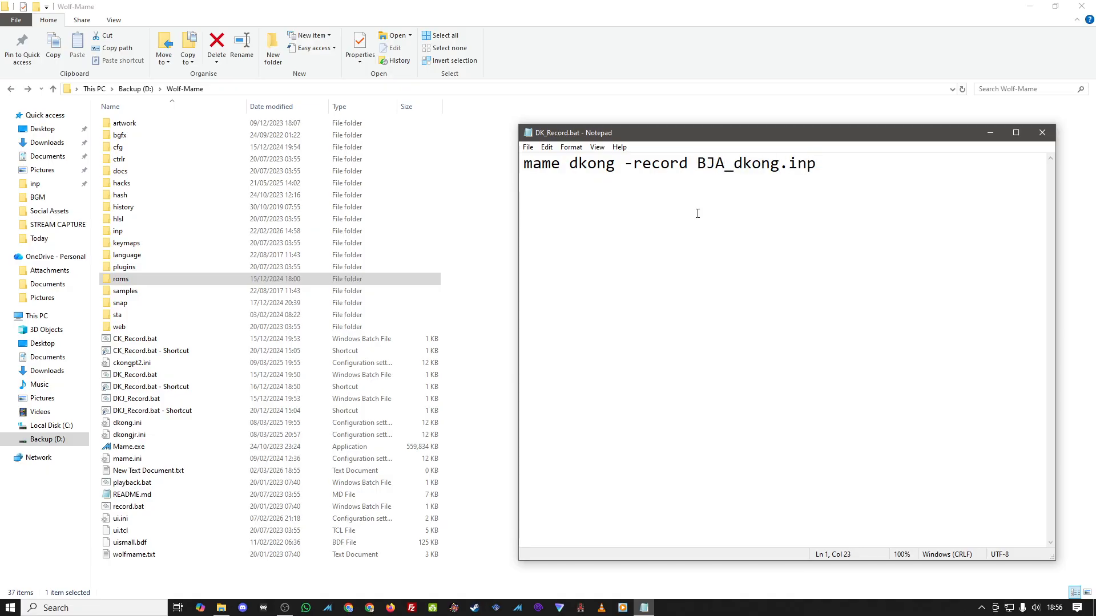
pyautogui.press('Right')
pyautogui.press('Right')
pyautogui.press('Right')
pyautogui.press('Right')
pyautogui.press('Right')
pyautogui.press('Right')
pyautogui.press('Right')
pyautogui.press('Right')
pyautogui.press('Right')
pyautogui.press('Right')
pyautogui.click(1042, 132)
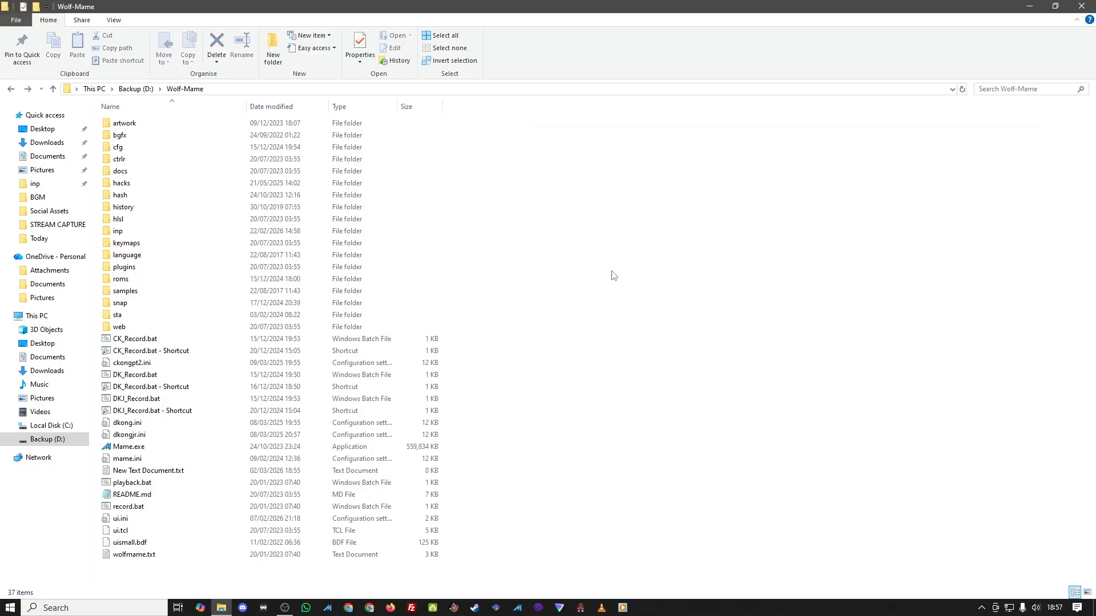
# Step: Run the DK_Record.bat shortcut to start a Donkey Kong recording, then close MAME and File Explorer
pyautogui.doubleClick(326, 379)
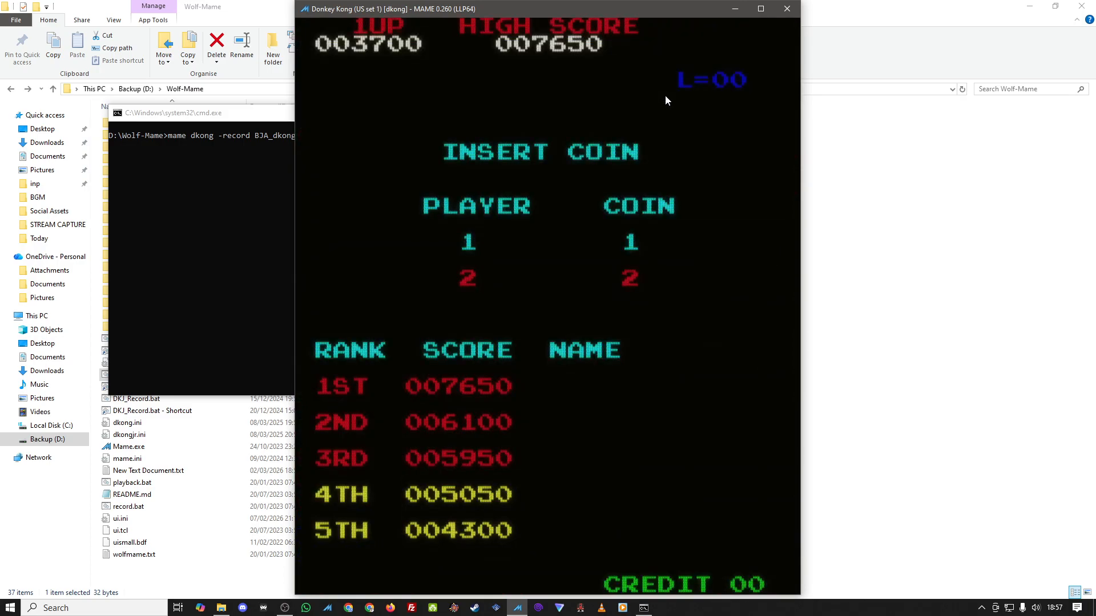
pyautogui.click(788, 9)
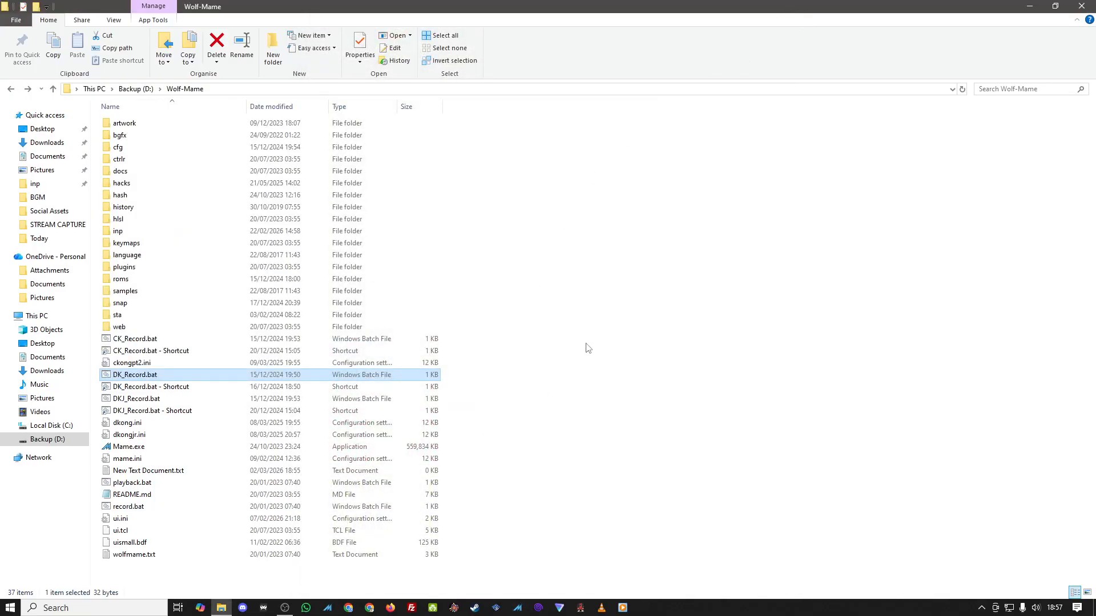
pyautogui.click(559, 358)
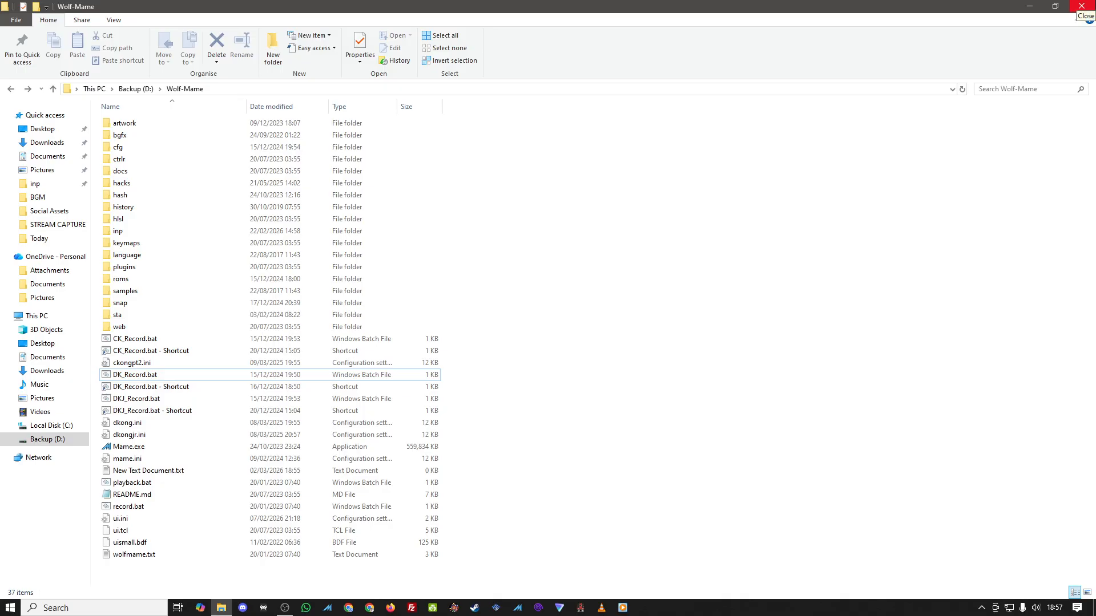
pyautogui.click(1081, 6)
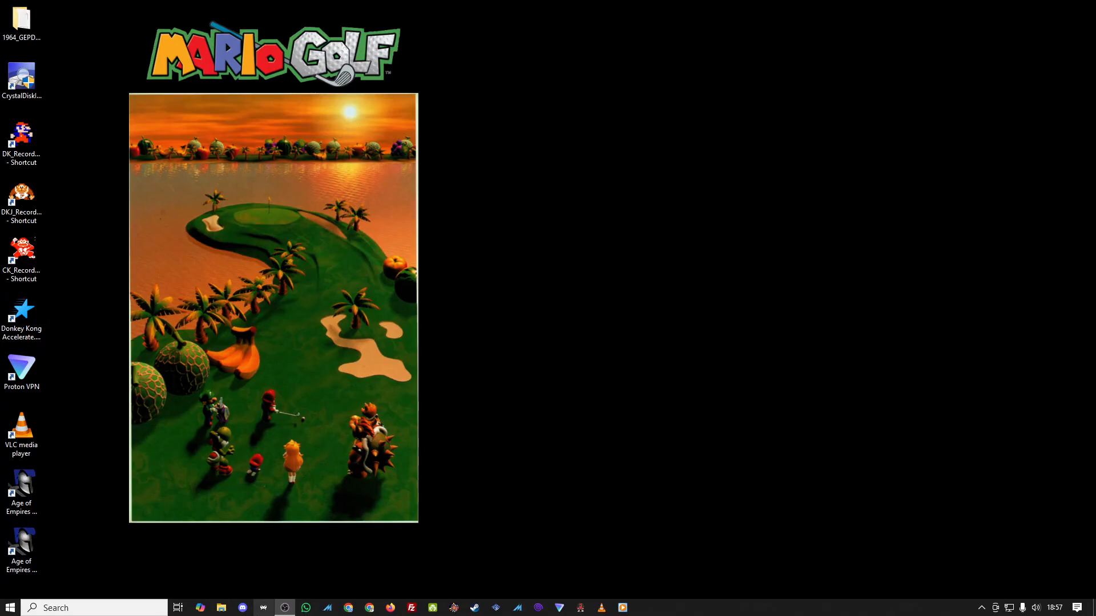
# Step: Reopen the Wolf-Mame folder on Backup (D:) and launch Mame.exe to open the MAME game selection menu
pyautogui.click(221, 607)
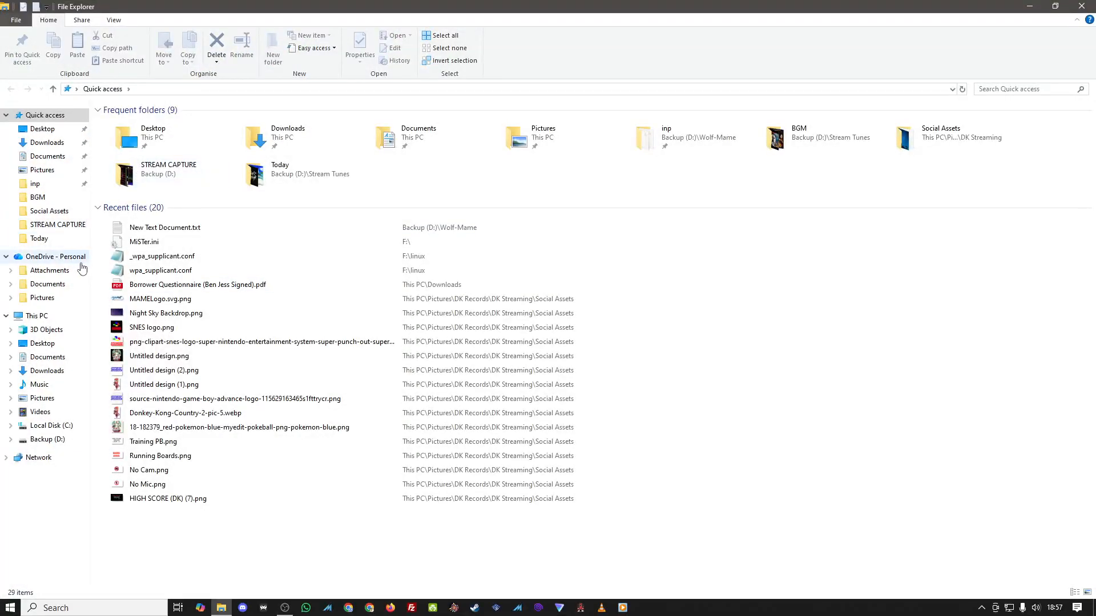
pyautogui.click(47, 439)
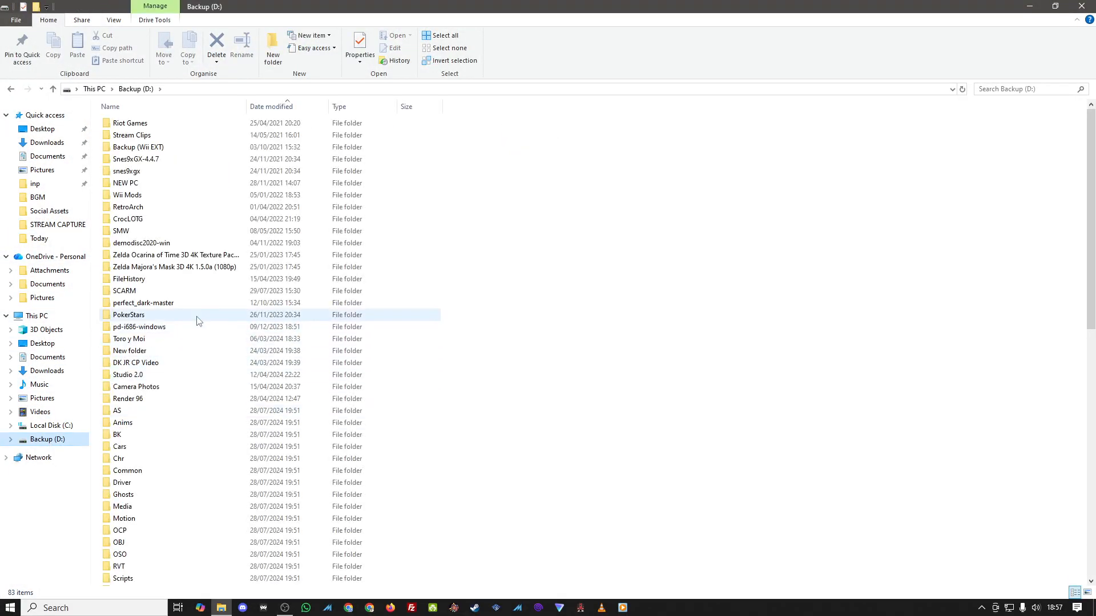
pyautogui.scroll(-10, 182, 368)
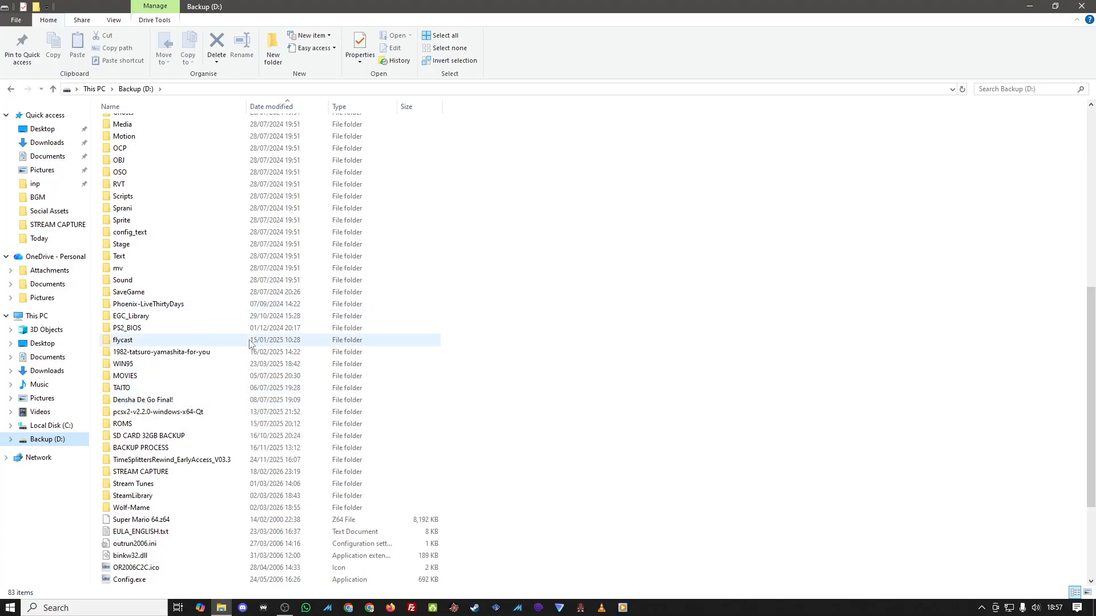
pyautogui.doubleClick(177, 508)
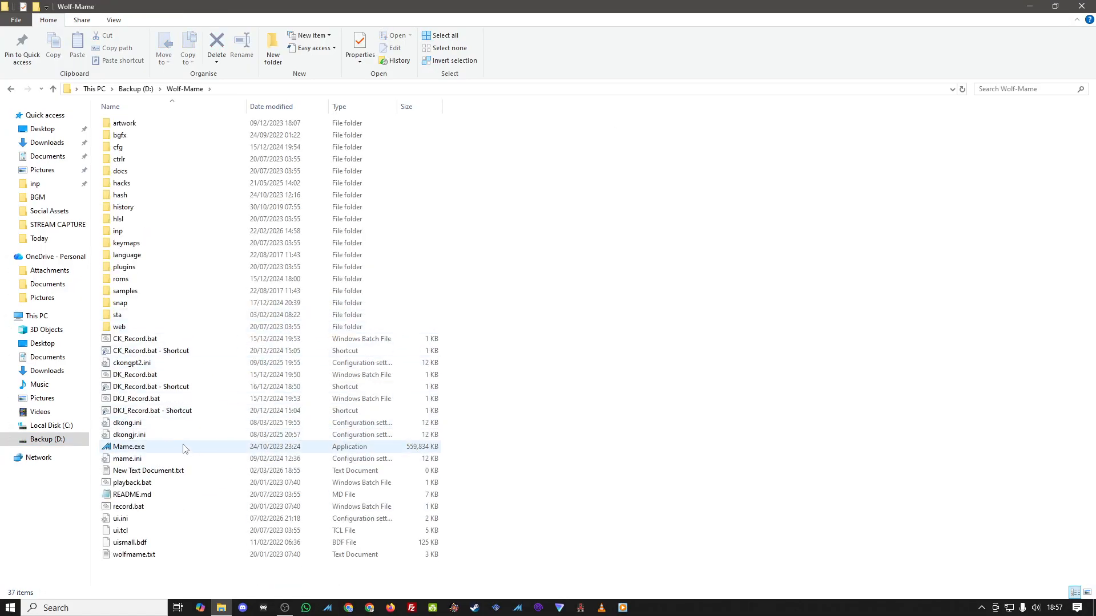
pyautogui.moveTo(184, 451)
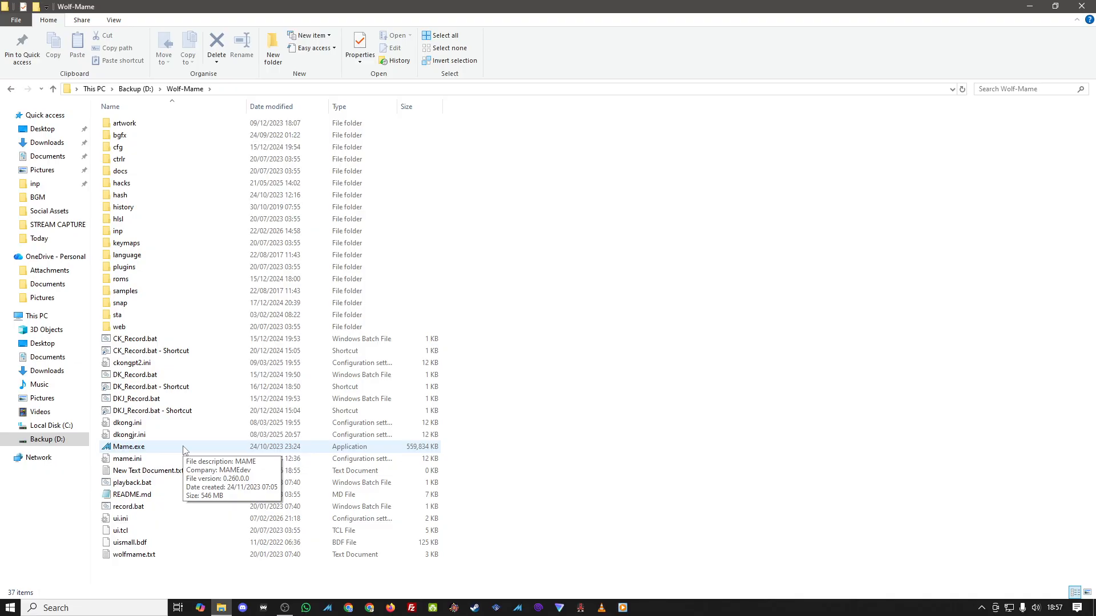
pyautogui.doubleClick(184, 449)
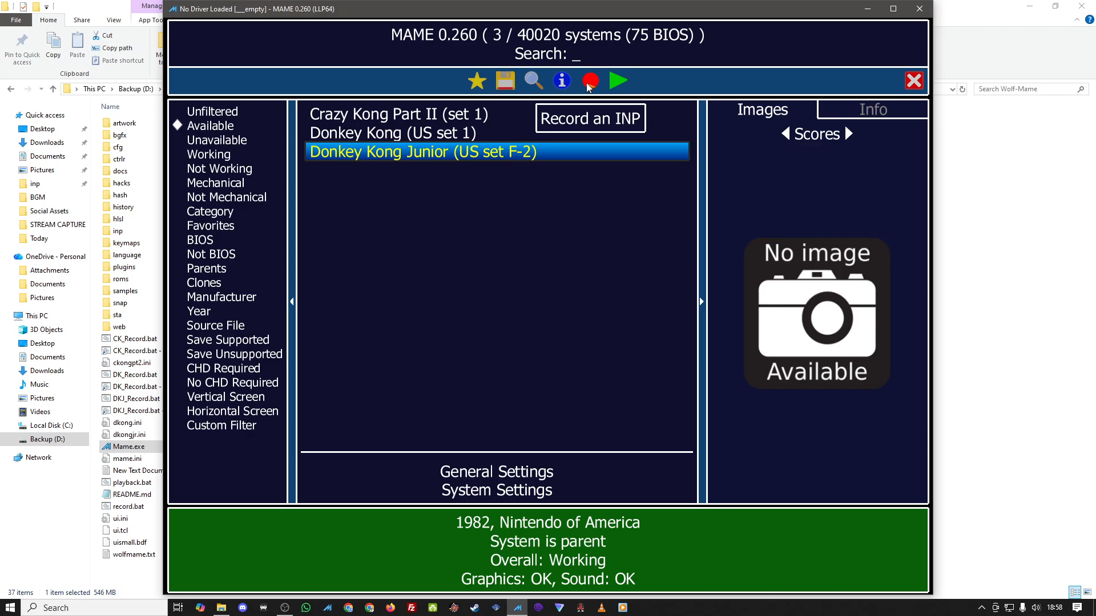
# Step: Open MAME's Record an INP option for Donkey Kong Junior, browse the existing INP files, then close MAME
pyautogui.click(615, 80)
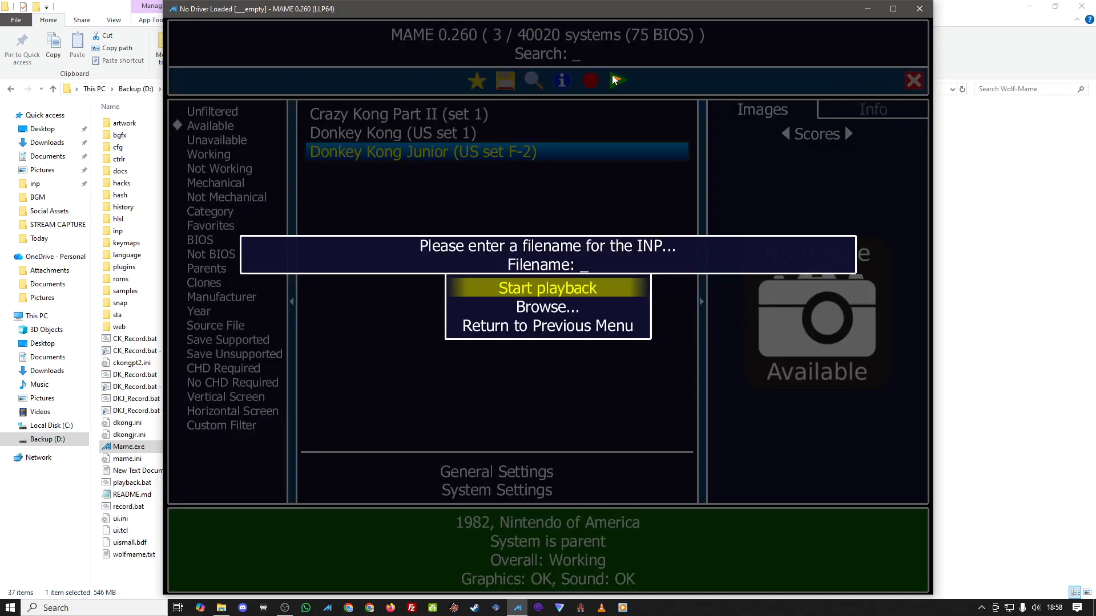
pyautogui.click(540, 306)
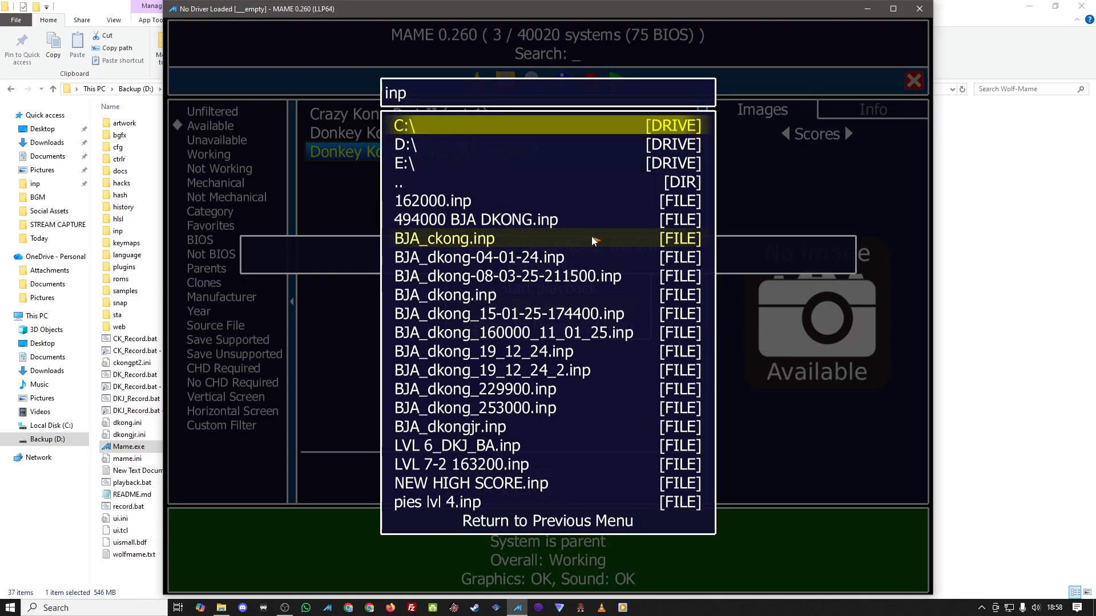
pyautogui.click(920, 9)
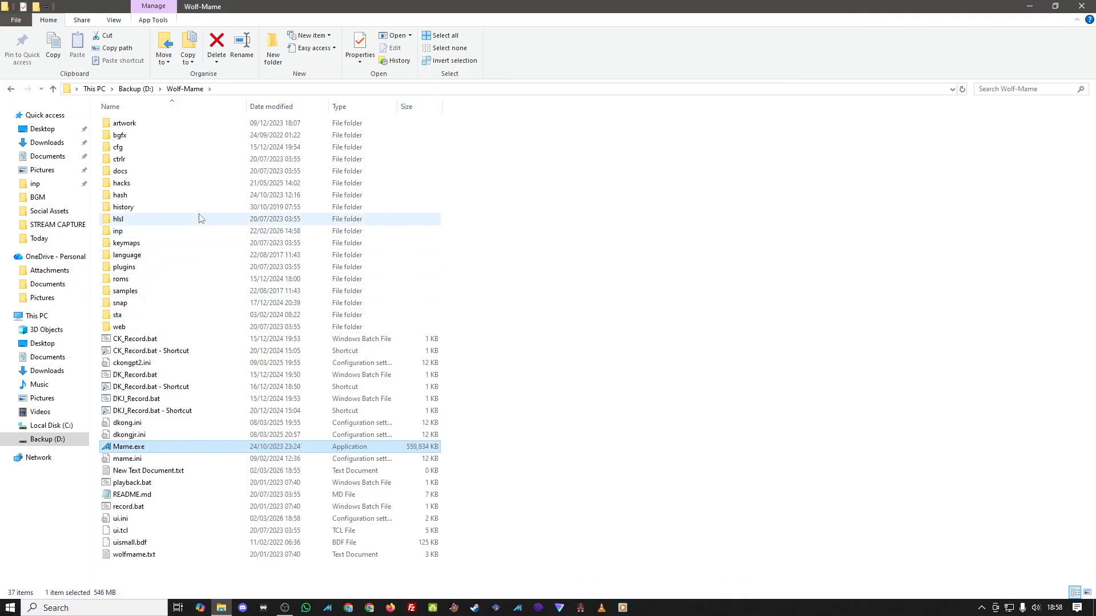
# Step: Open the inp folder and select BJA_dkong.inp, go back to the Wolf-Mame folder, then close File Explorer
pyautogui.doubleClick(193, 231)
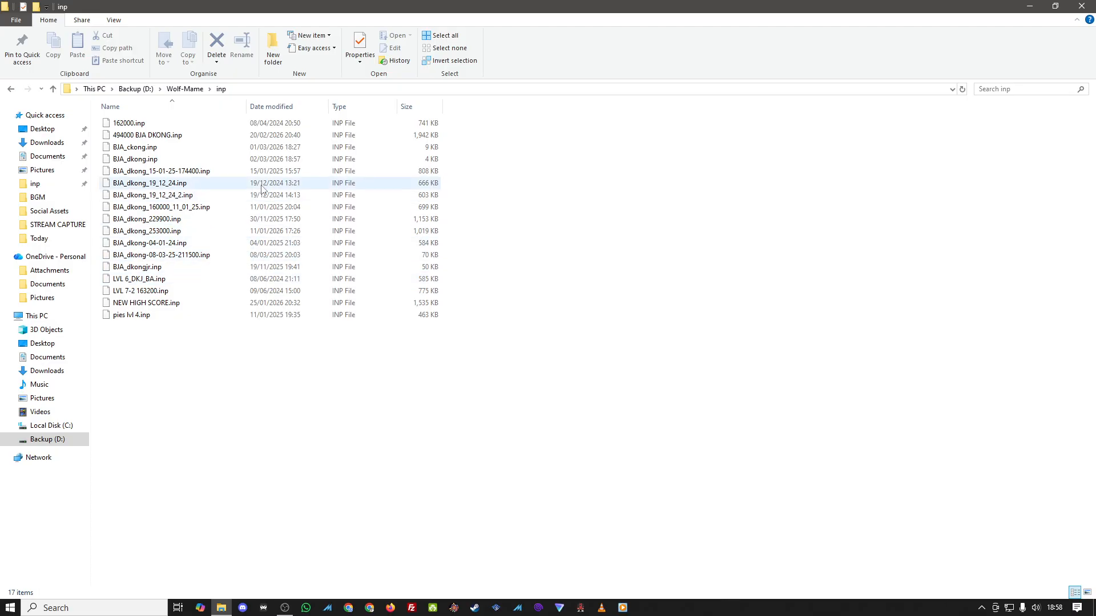
pyautogui.click(268, 160)
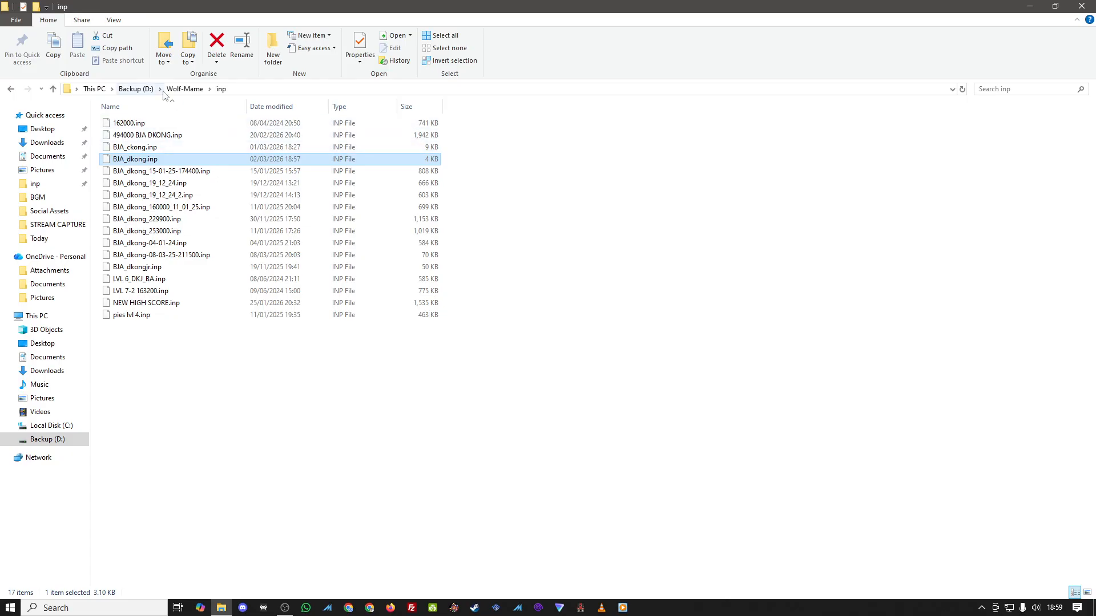
pyautogui.click(147, 91)
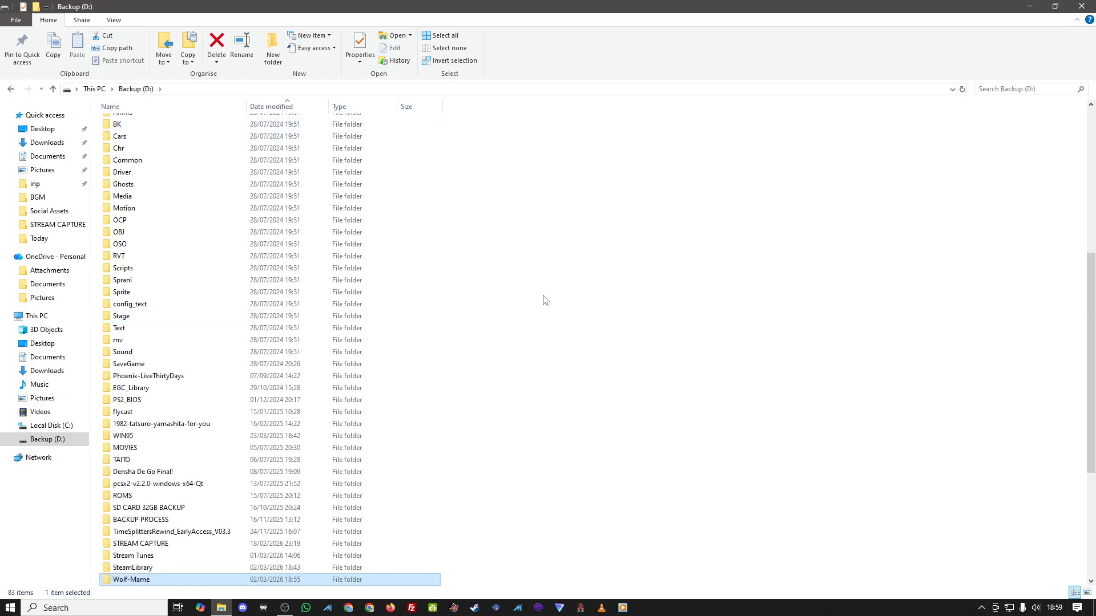
pyautogui.scroll(-5, 533, 311)
pyautogui.doubleClick(194, 390)
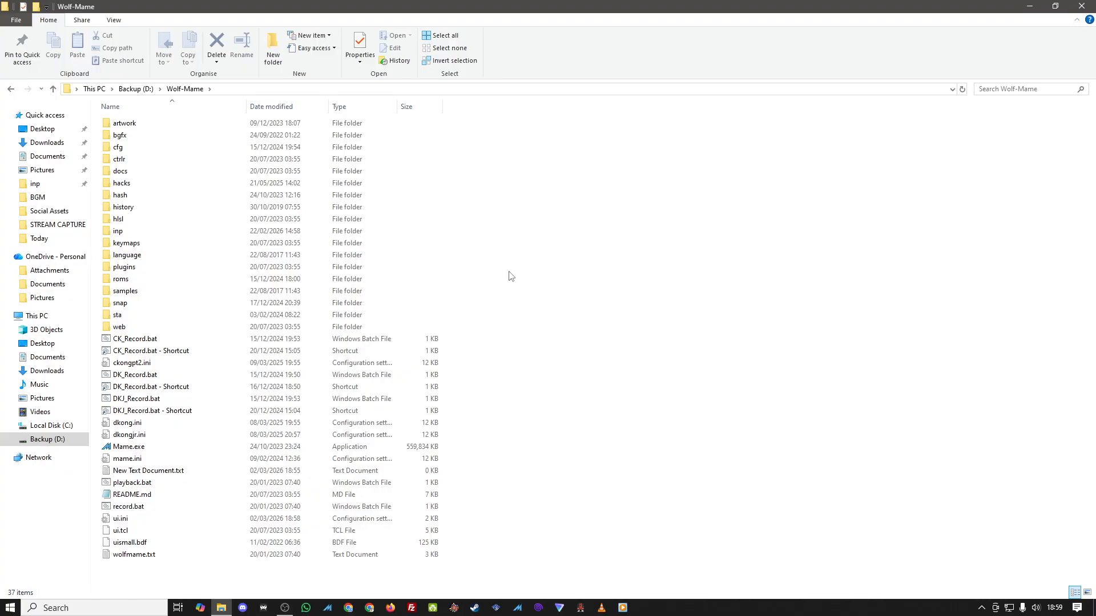
pyautogui.rightClick(220, 403)
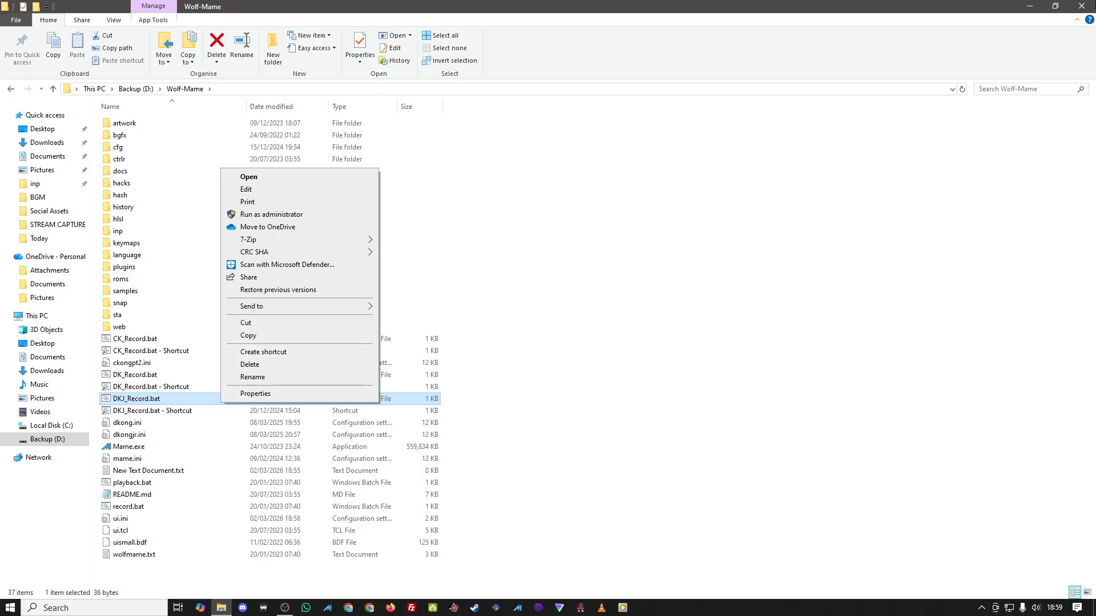
pyautogui.click(1082, 6)
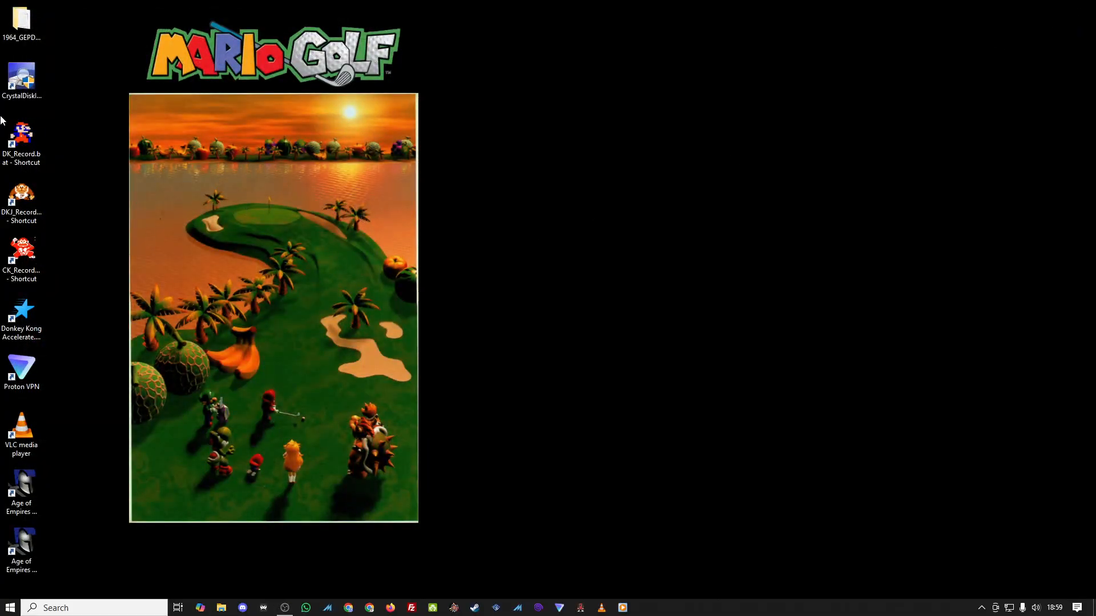
# Step: Open the Properties of the DK_Record.bat desktop shortcut, look through its tabs, then close the dialog
pyautogui.click(11, 143)
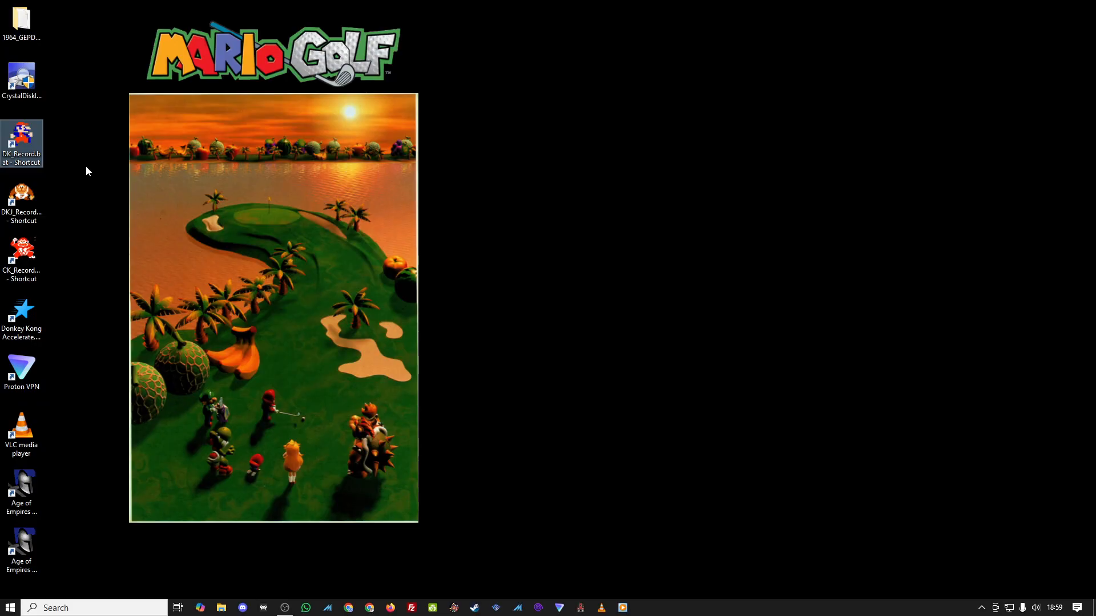
pyautogui.rightClick(16, 138)
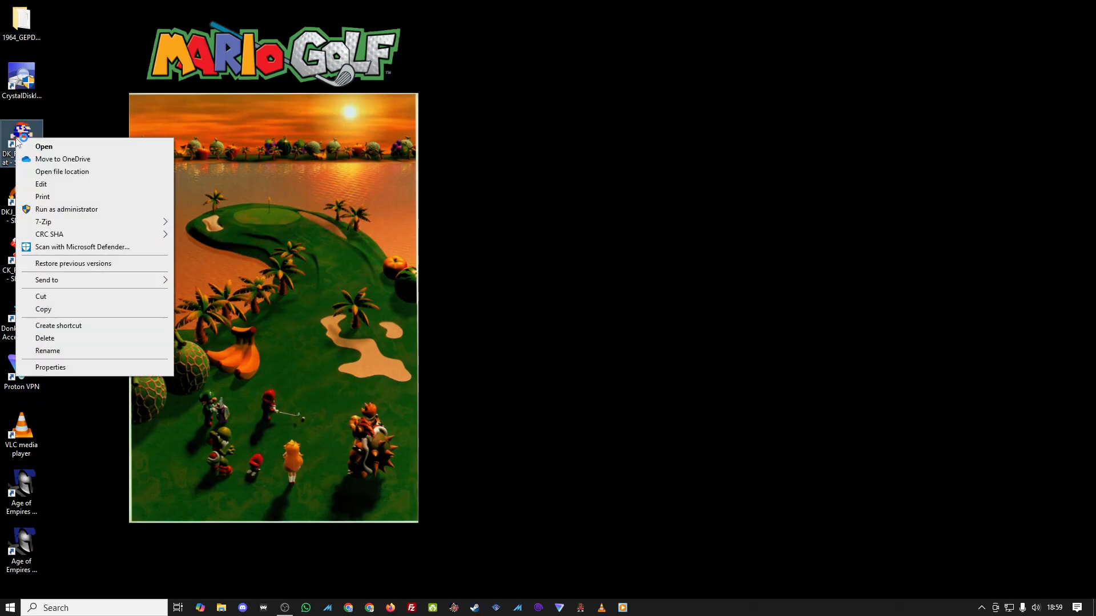
pyautogui.click(68, 367)
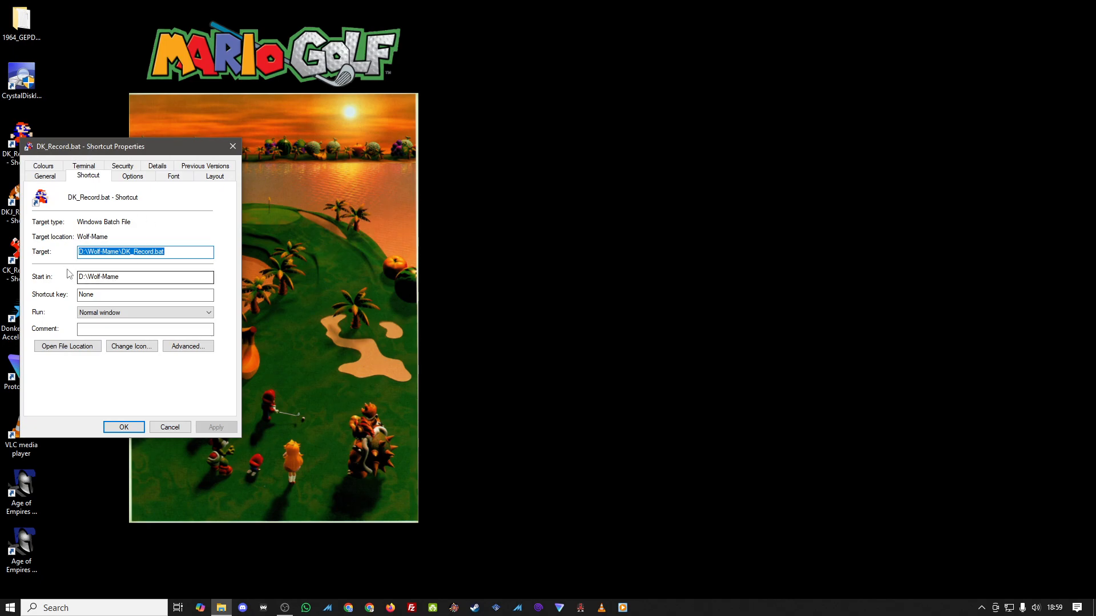
pyautogui.click(40, 179)
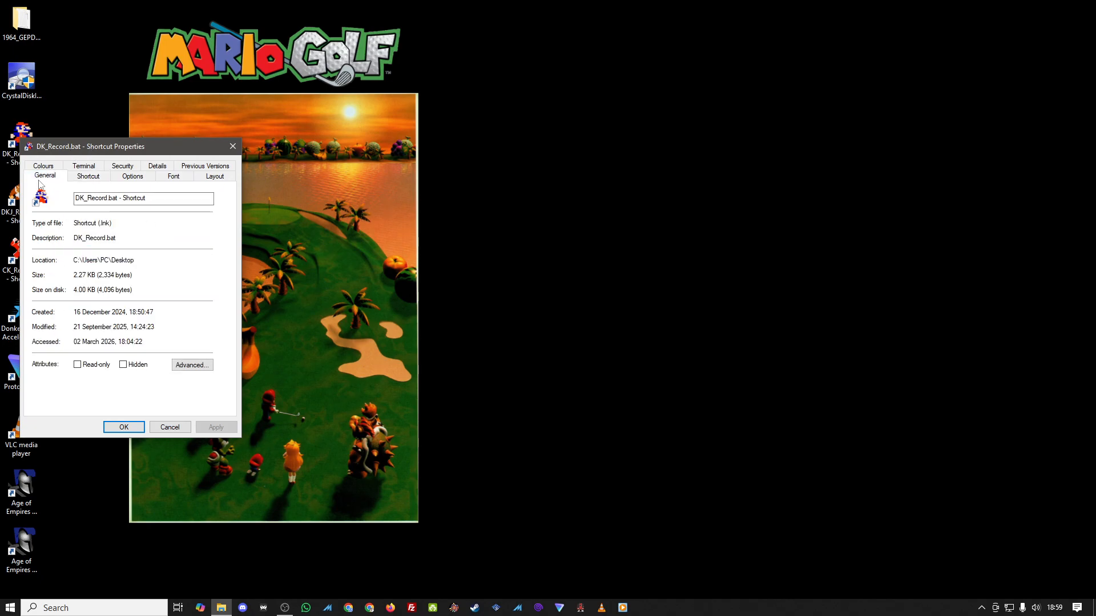
pyautogui.click(54, 167)
pyautogui.click(87, 167)
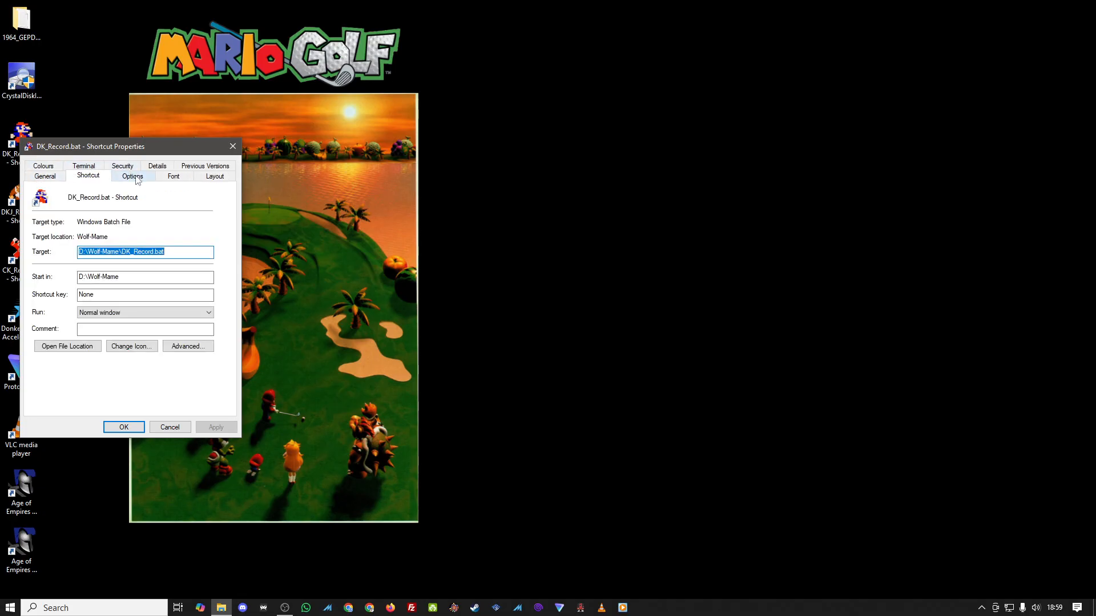
pyautogui.click(204, 180)
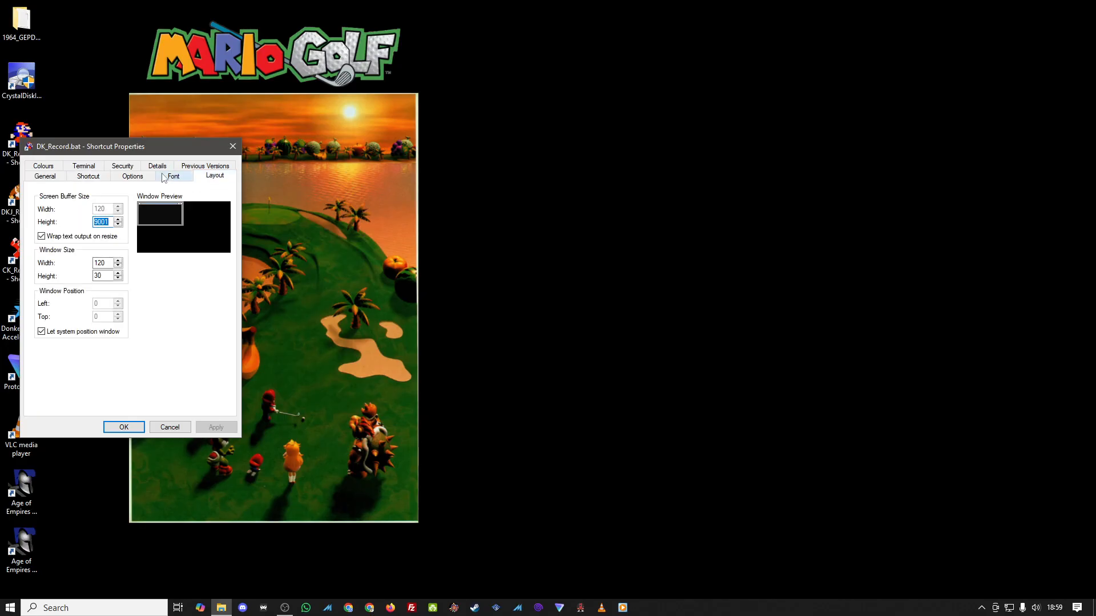
pyautogui.click(163, 178)
pyautogui.click(160, 168)
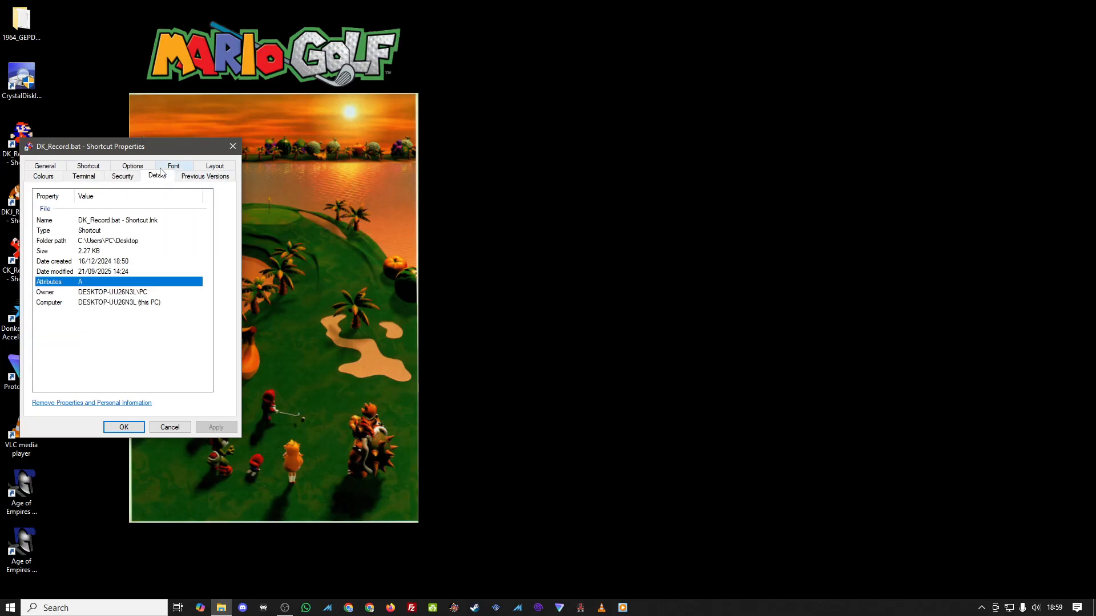
pyautogui.click(60, 178)
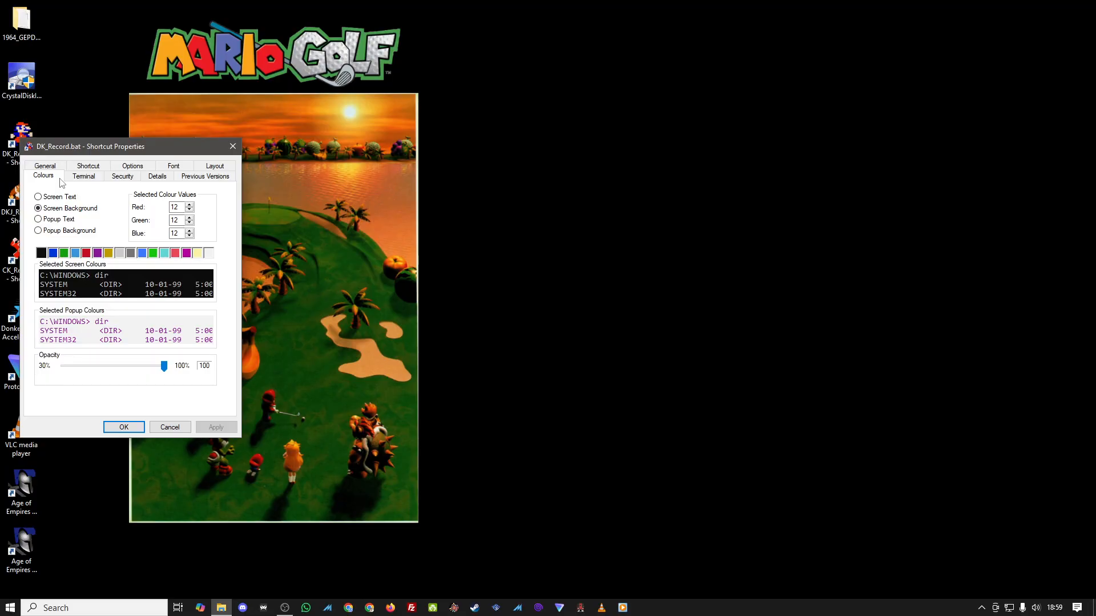
pyautogui.click(58, 166)
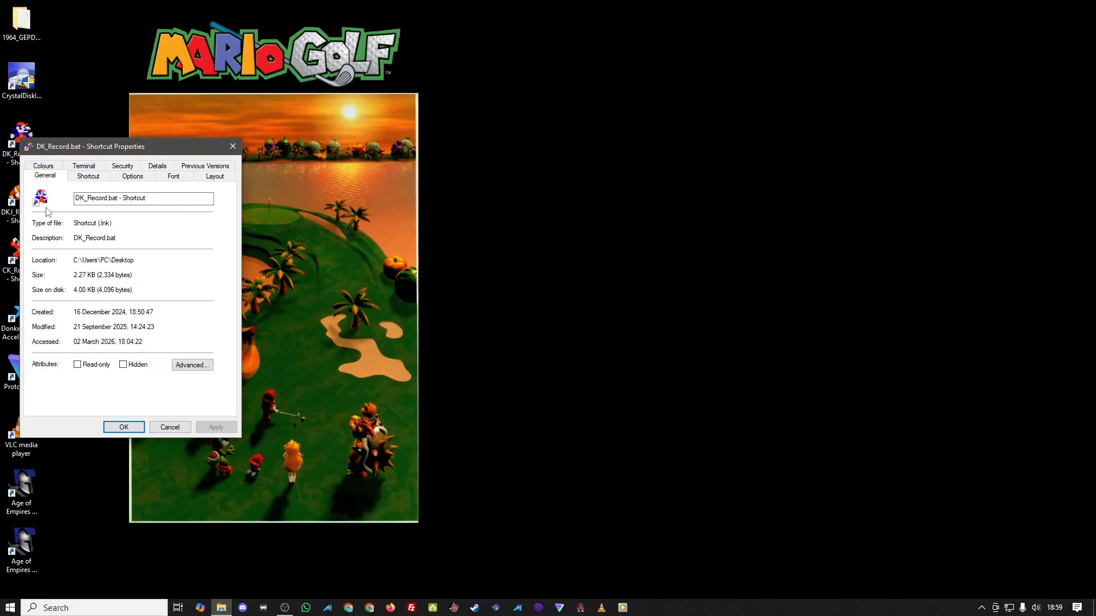
pyautogui.click(241, 145)
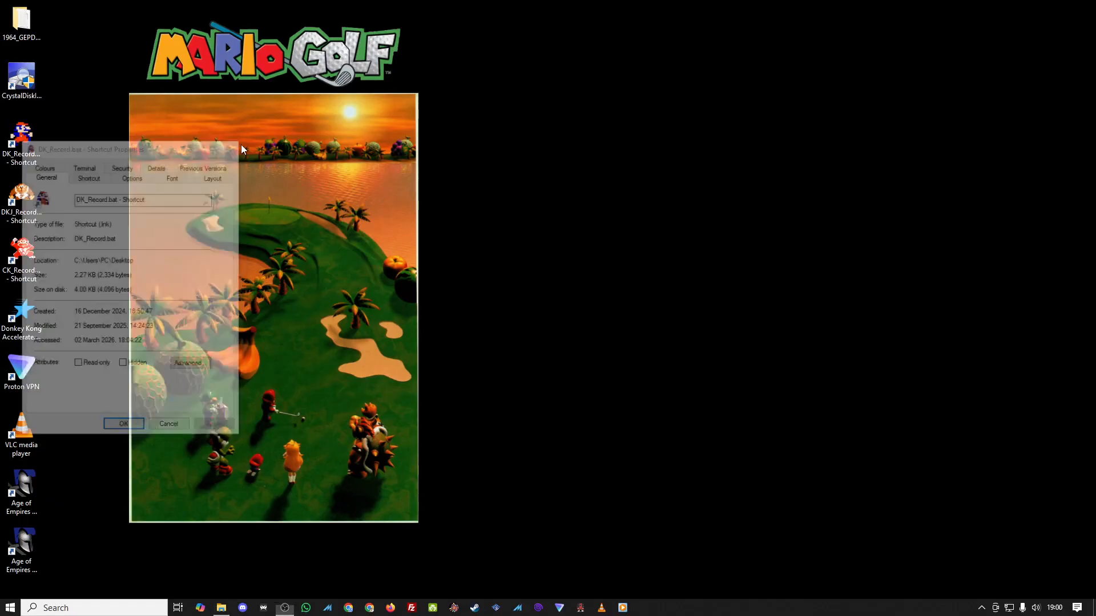